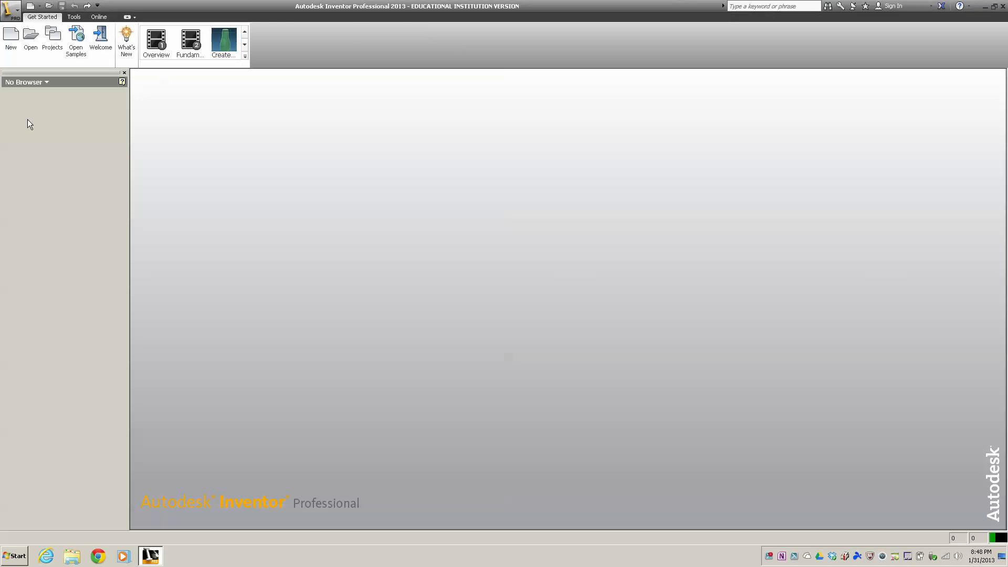
- Create a new drawing from the Campus C - 2013.idw template
left_click(9, 55)
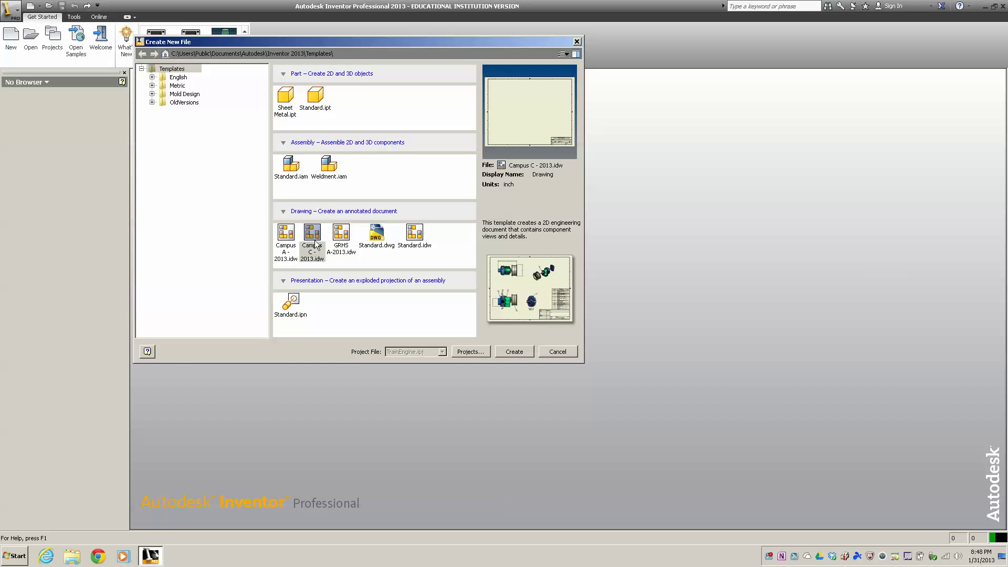
left_click(313, 241)
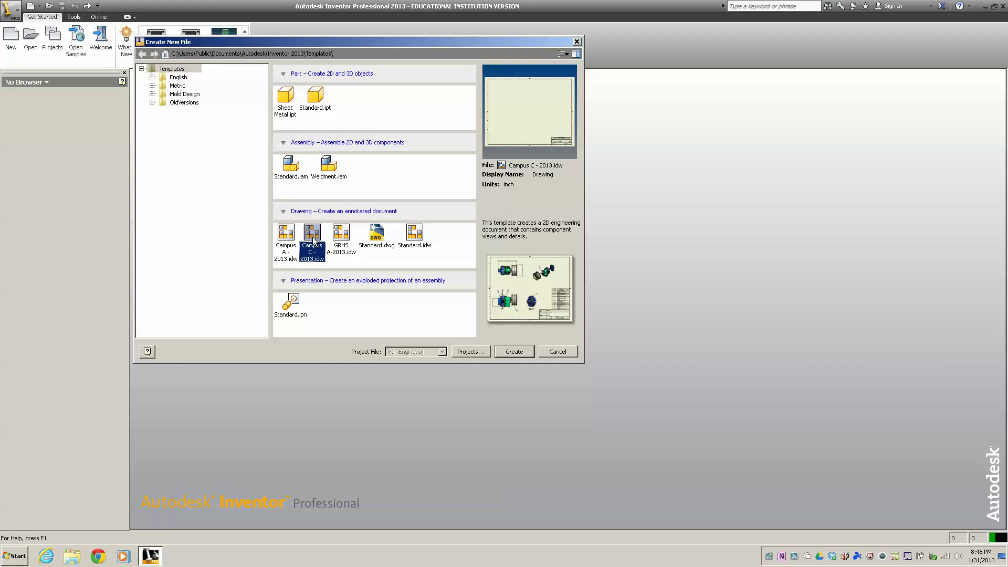
left_click(514, 353)
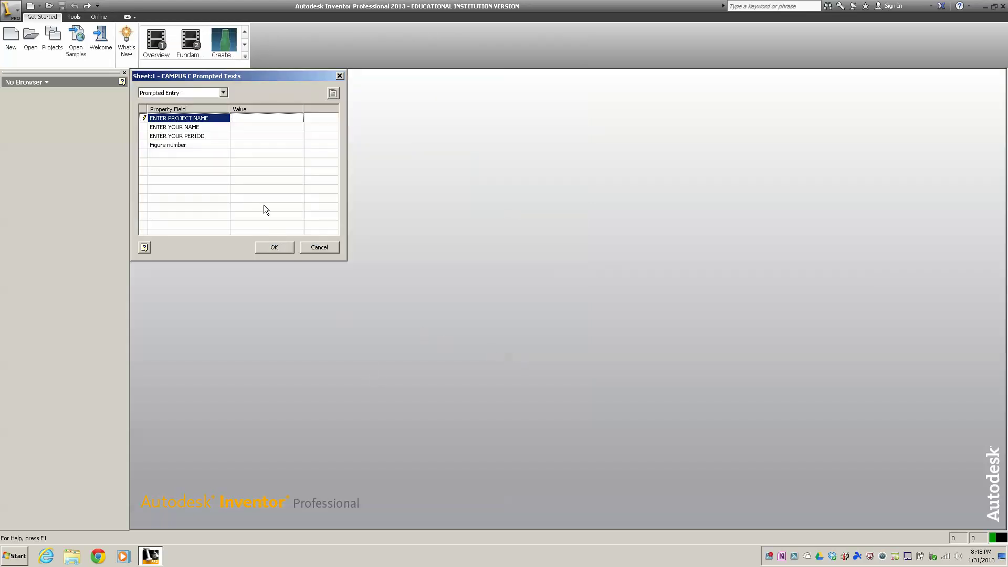
- Fill in the title block prompts with project name Train Engine and figure number 3
type("Train Engine")
left_click(242, 146)
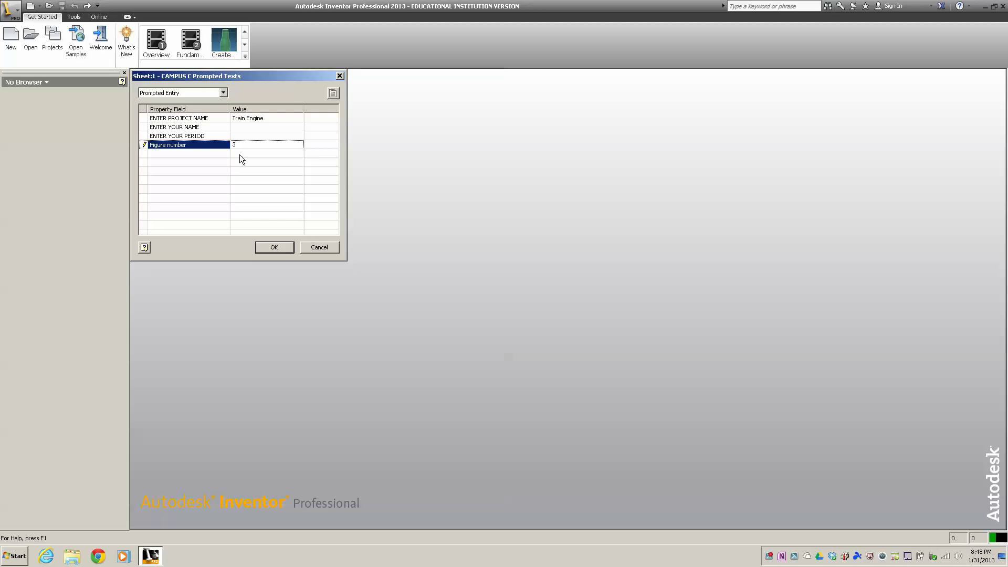
left_click(267, 247)
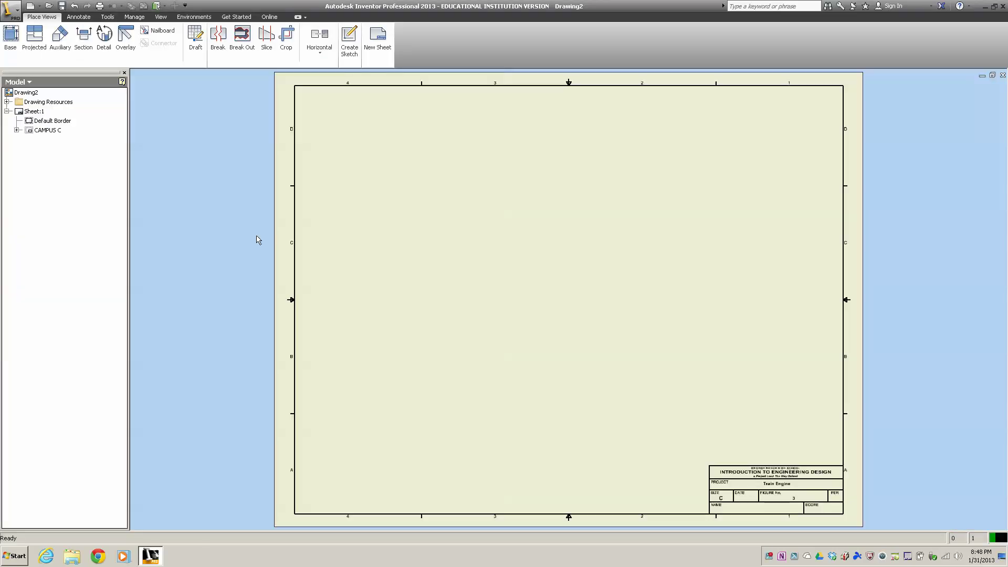
- Start a base view of AxlePeg.ipt in front orientation and set its scale to 2:1
left_click(12, 37)
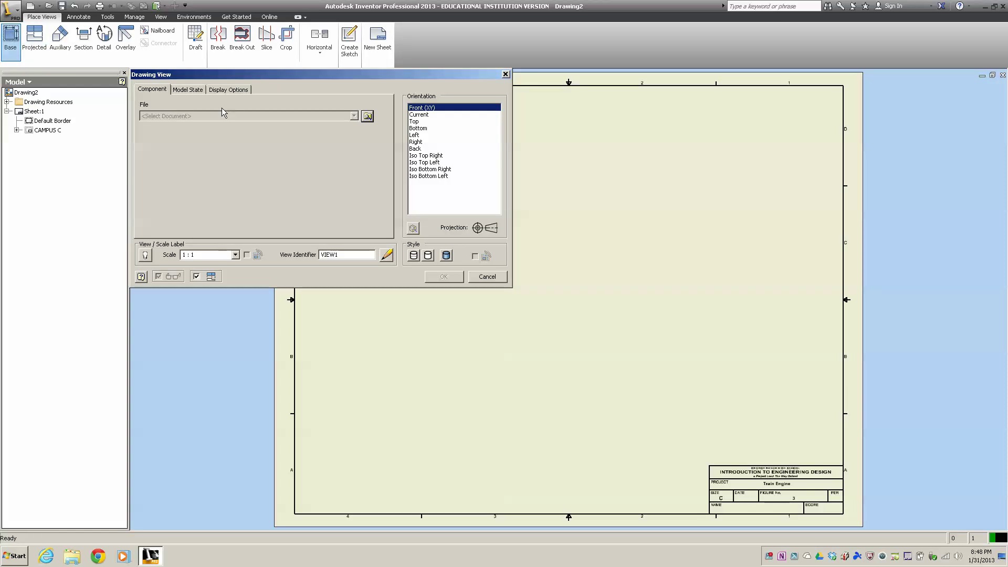
left_click(368, 117)
left_click(350, 134)
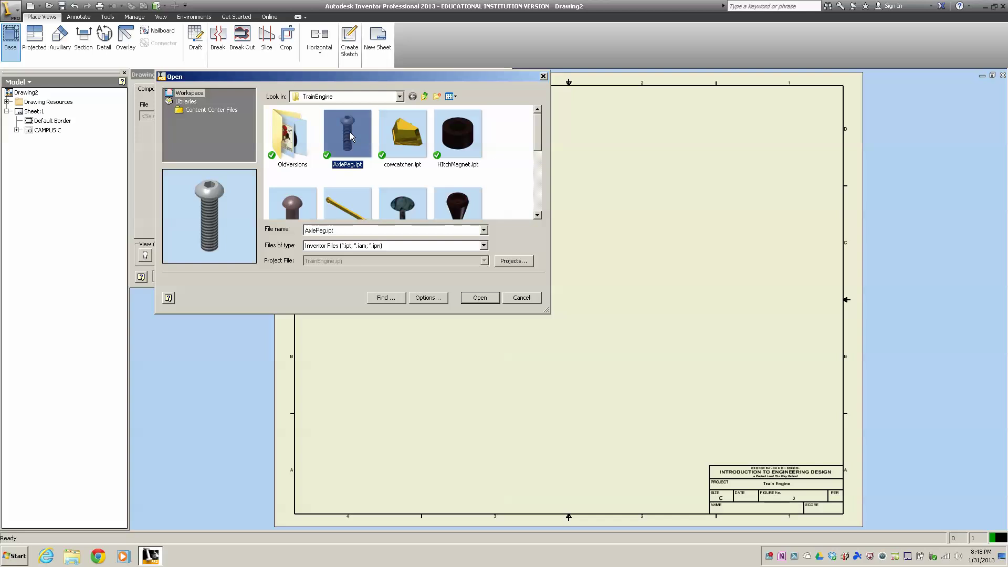
left_click(478, 298)
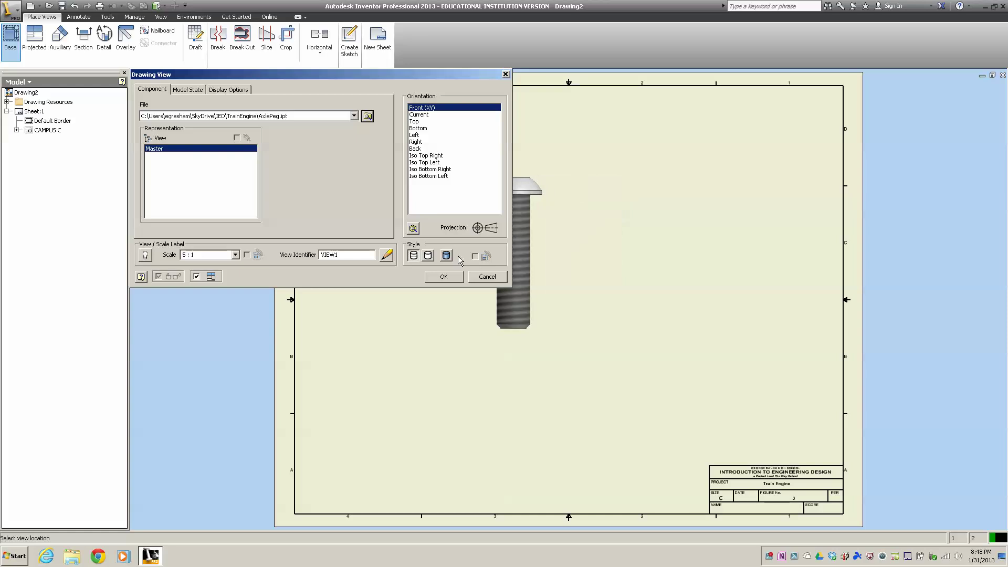
left_click(182, 255)
type("2")
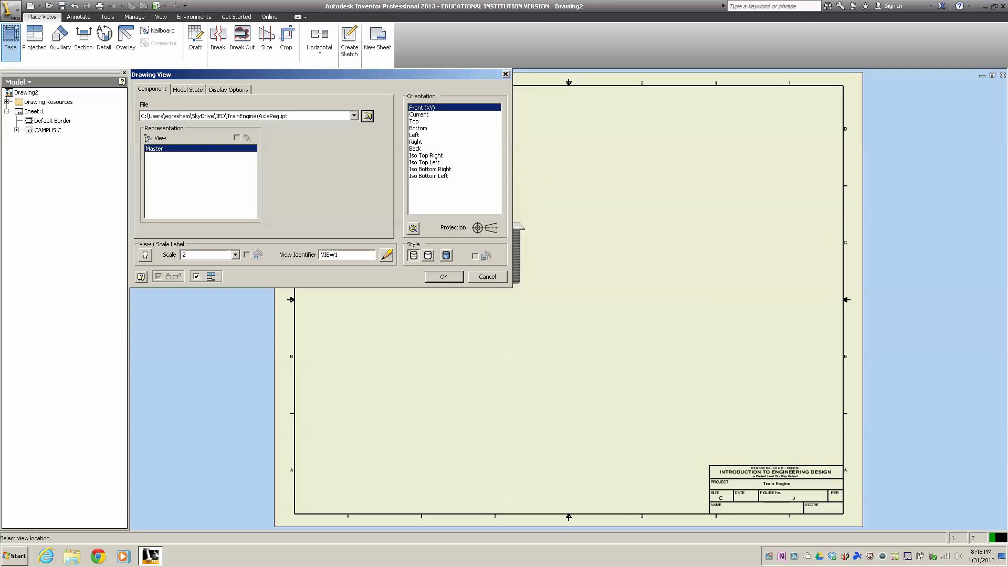
type(":1")
- Set the view identifier to PART 6 AXLE PEG, show the view label, and place the front view in the sheet's upper-right area
left_click_drag(350, 256, 314, 259)
type("Part 6 - Ax")
key("BackSpace")
key("BackSpace")
key("BackSpace")
key("BackSpace")
key("BackSpace")
key("BackSpace")
key("BackSpace")
key("BackSpace")
key("BackSpace")
key("BackSpace")
key("BackSpace")
type("PART 6 AXLE PEG")
left_click(145, 257)
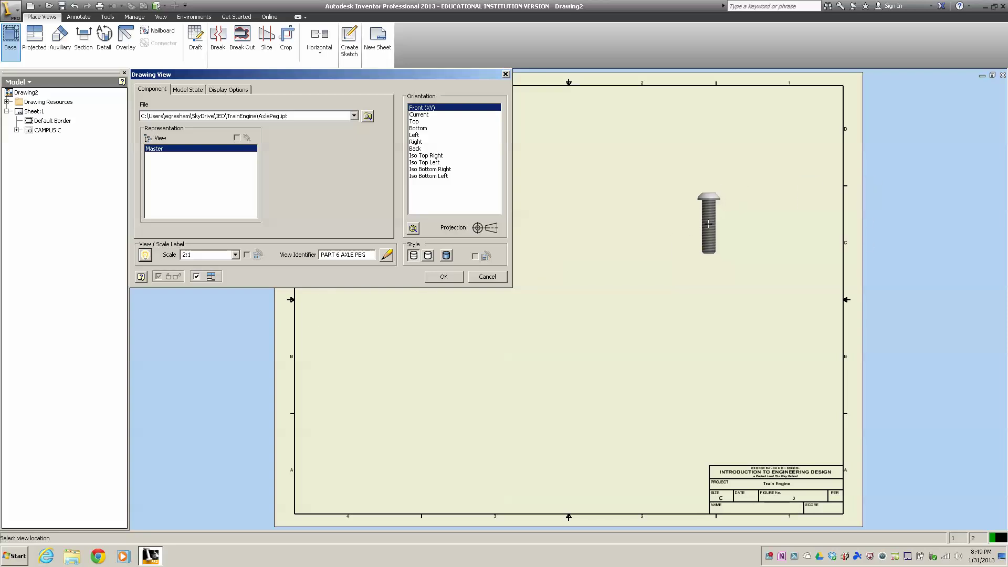
left_click(711, 226)
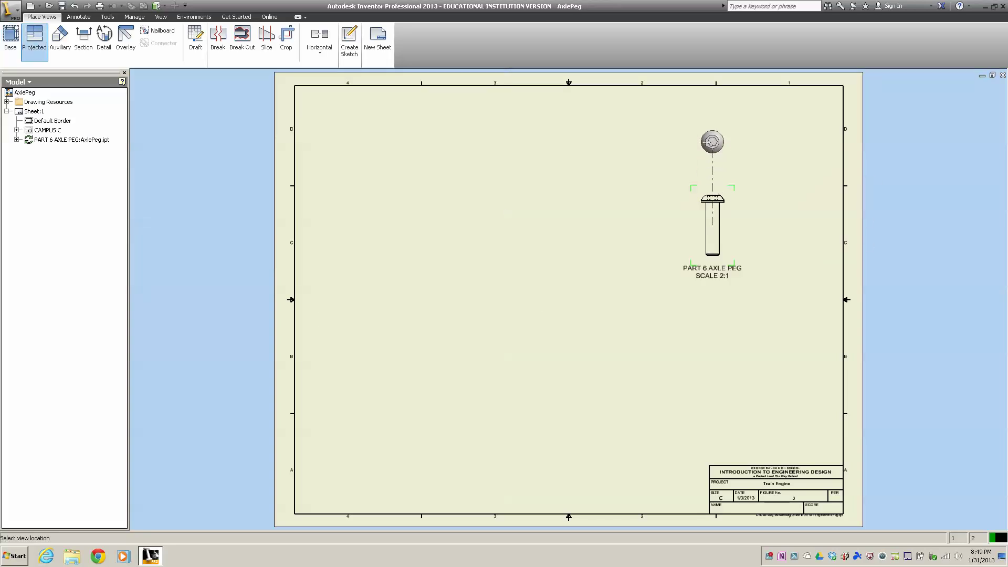
- Project a top view above the axle peg's front view and an isometric view to its upper right
left_click(712, 140)
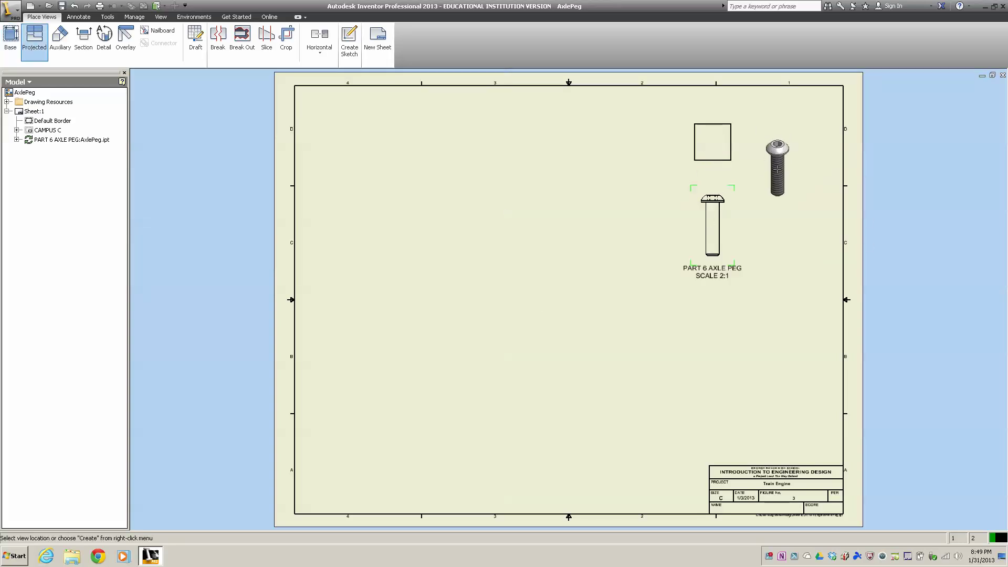
left_click(776, 173)
right_click(776, 173)
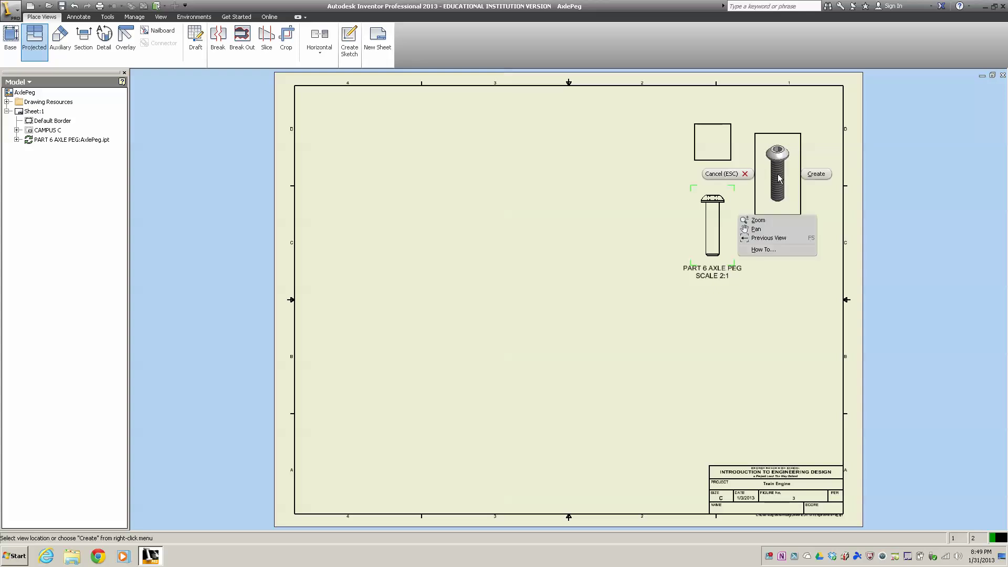
left_click(815, 174)
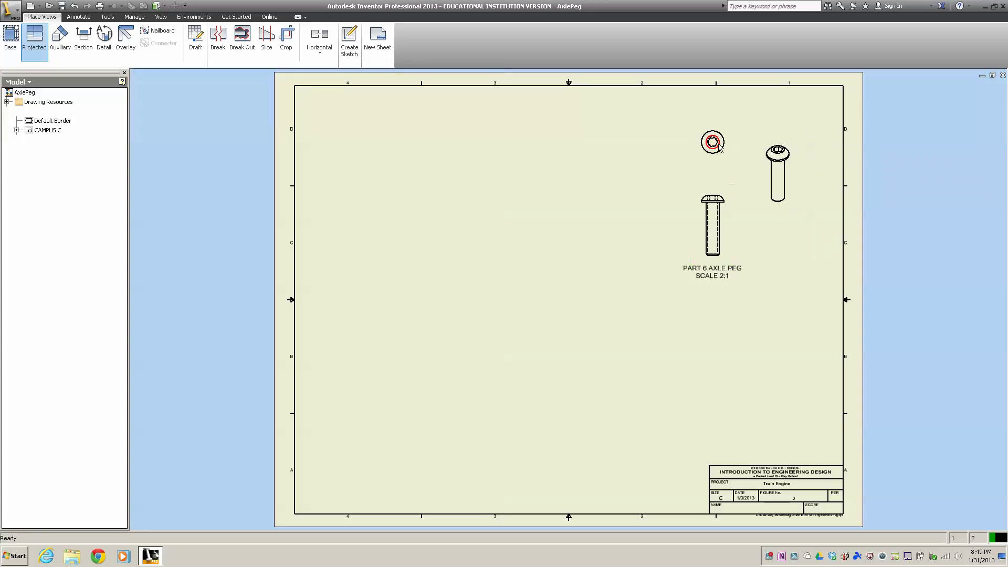
- Change the axle peg's isometric view to the shaded style
left_click(778, 210)
double_click(779, 211)
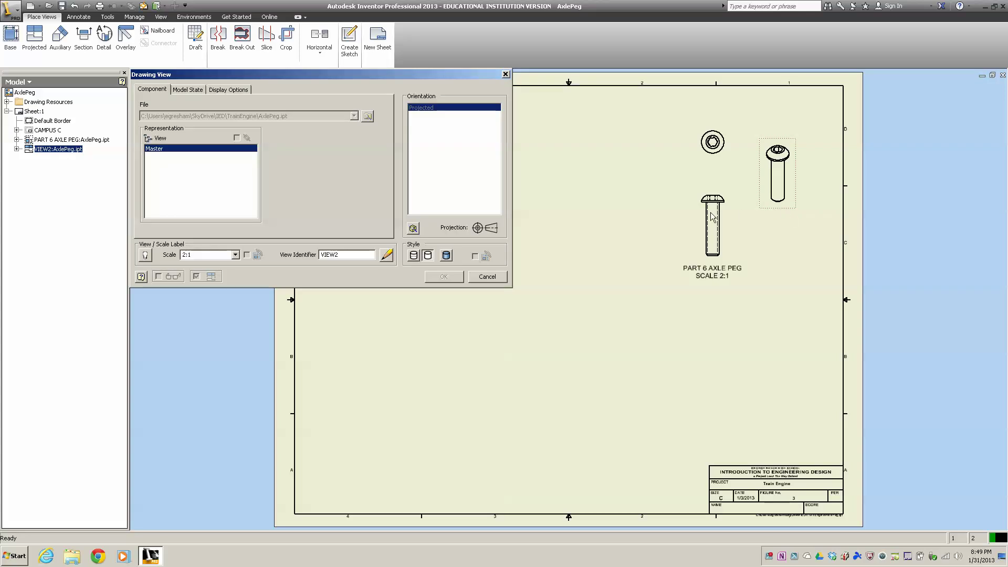
left_click(446, 256)
left_click(444, 277)
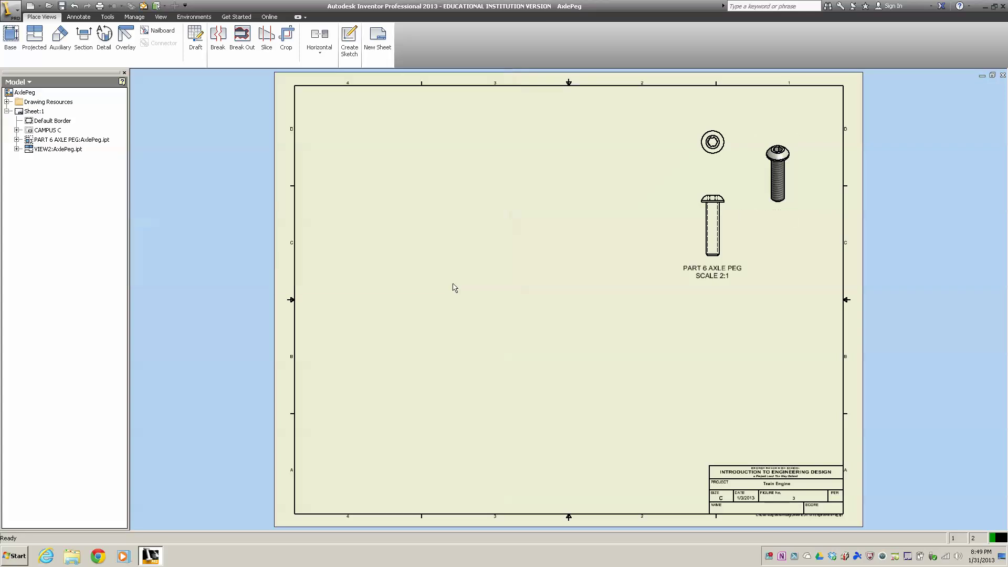
- Add a centerline bisector along the peg's shaft in the front view and a center mark on the top view
left_click(77, 17)
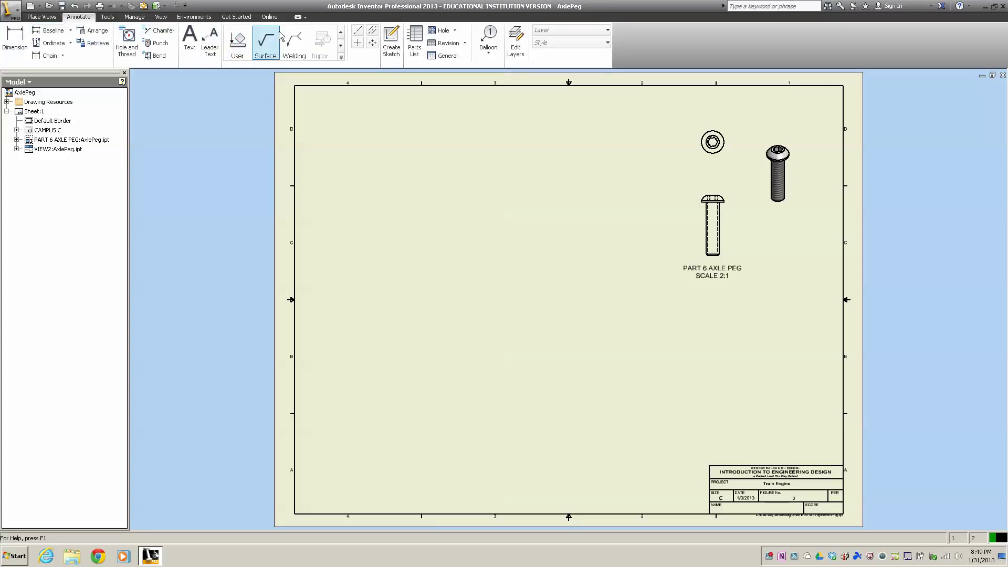
left_click(371, 31)
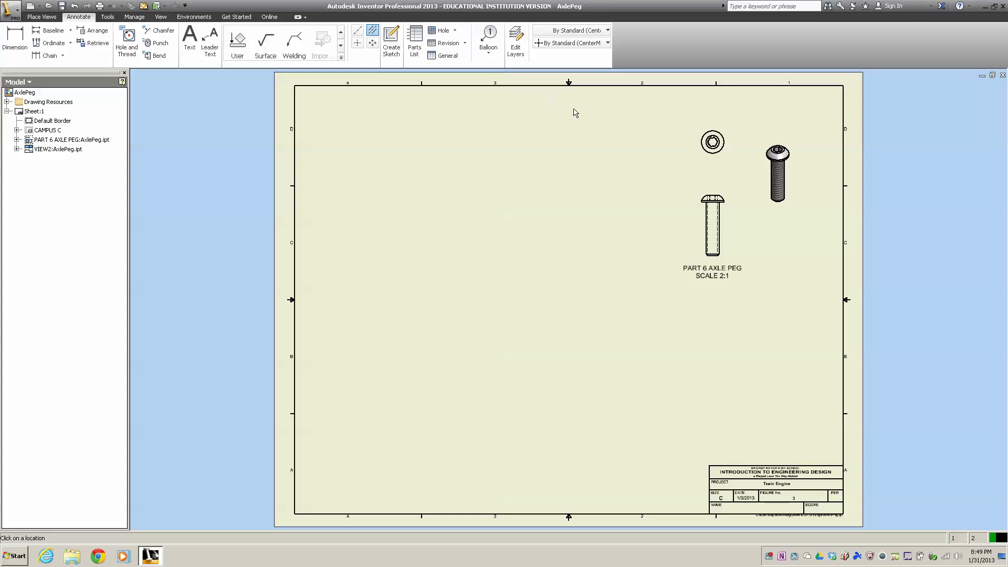
left_click(706, 228)
left_click(717, 228)
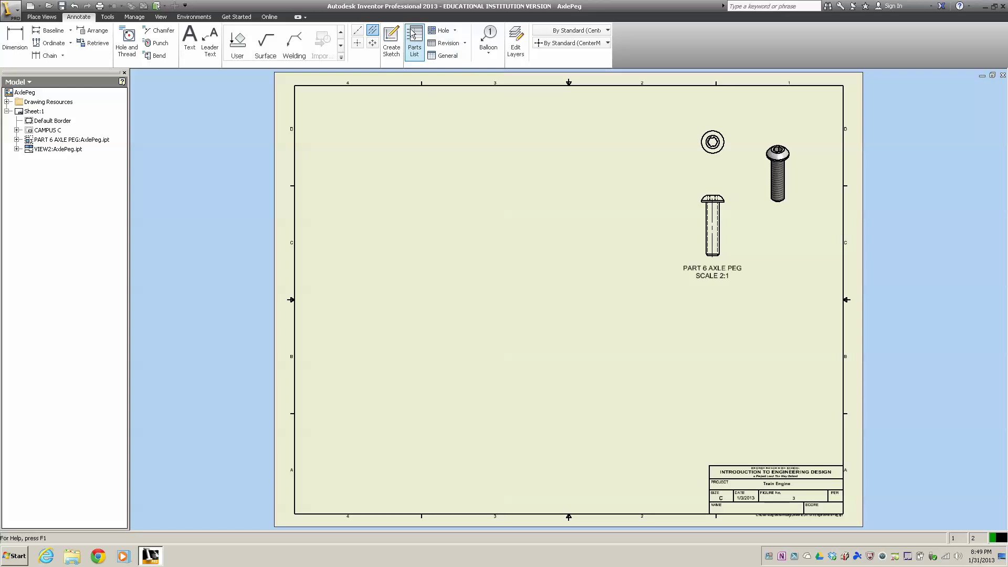
left_click(357, 44)
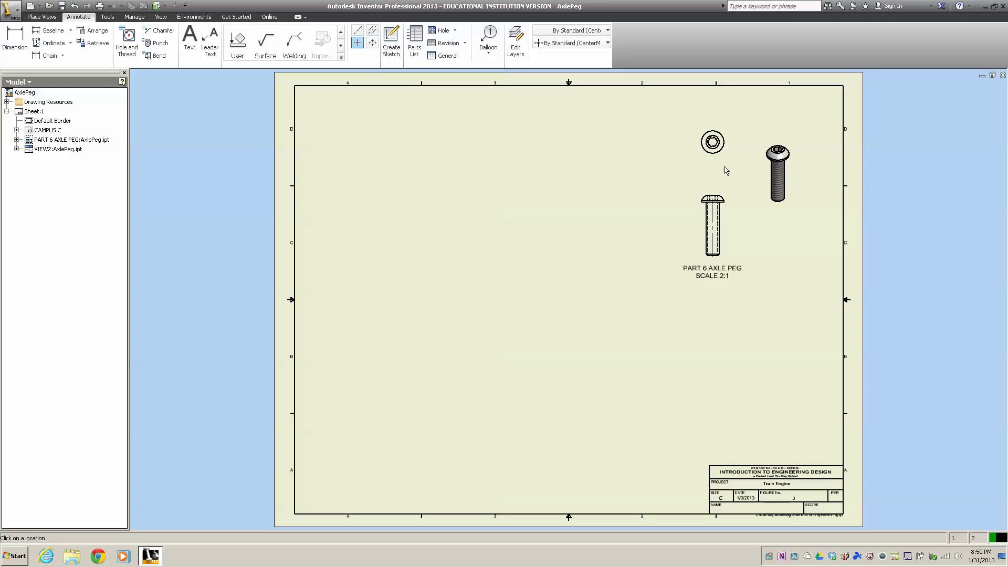
left_click(709, 149)
scroll(680, 169, "down", 3)
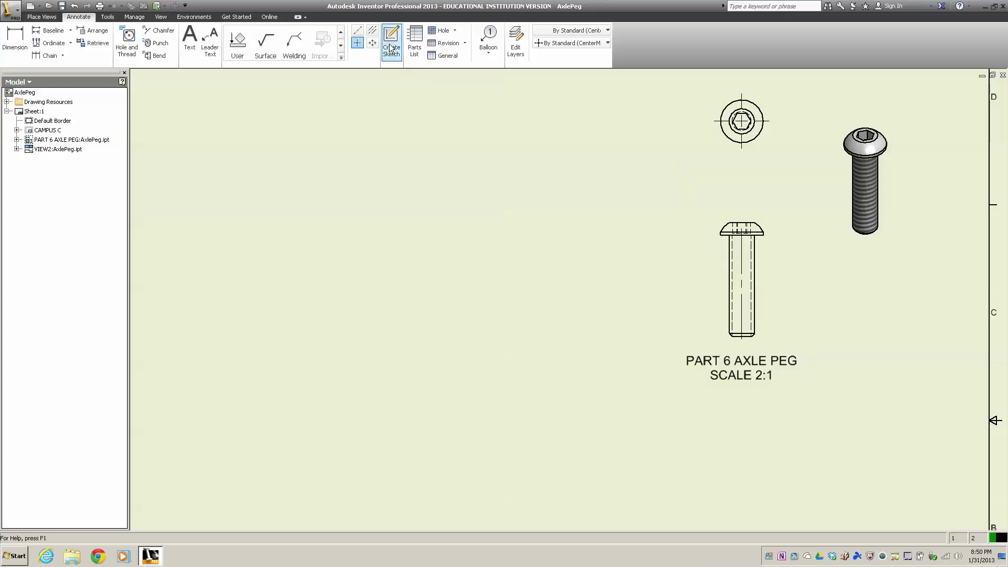
left_click(12, 38)
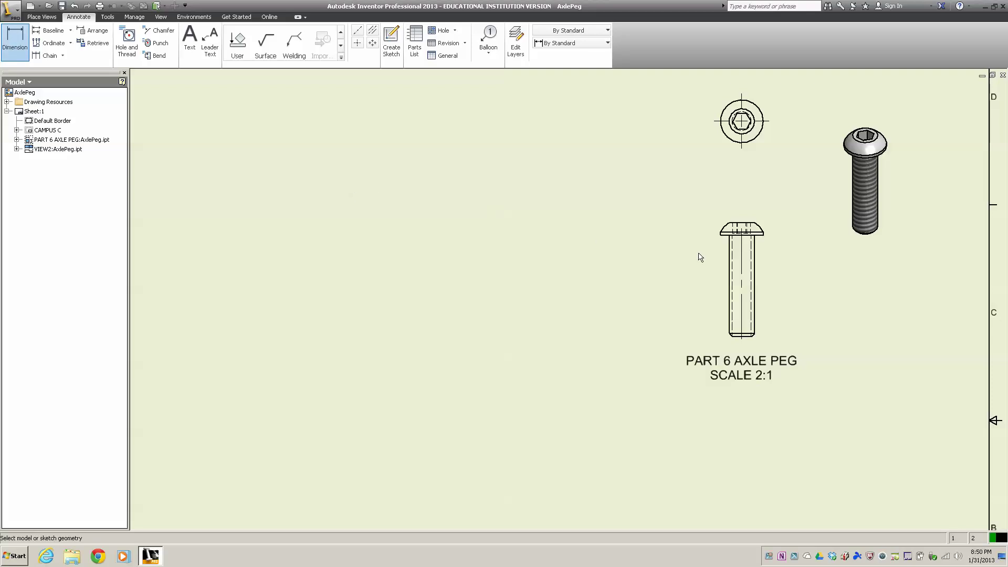
left_click(755, 283)
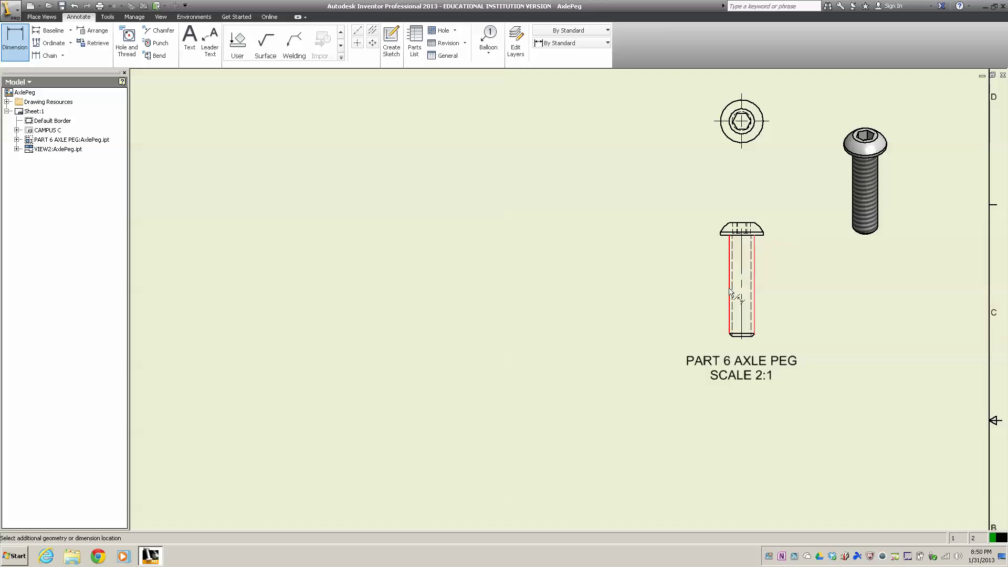
key("Escape")
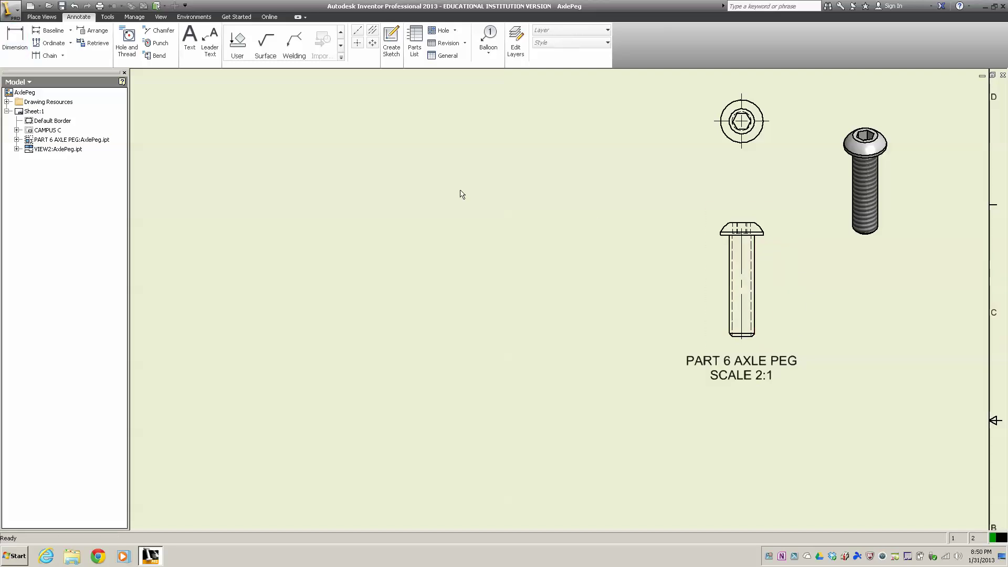
- Try to place a chamfer note for the lower-right chamfer of the peg's shaft in the front view
left_click(160, 32)
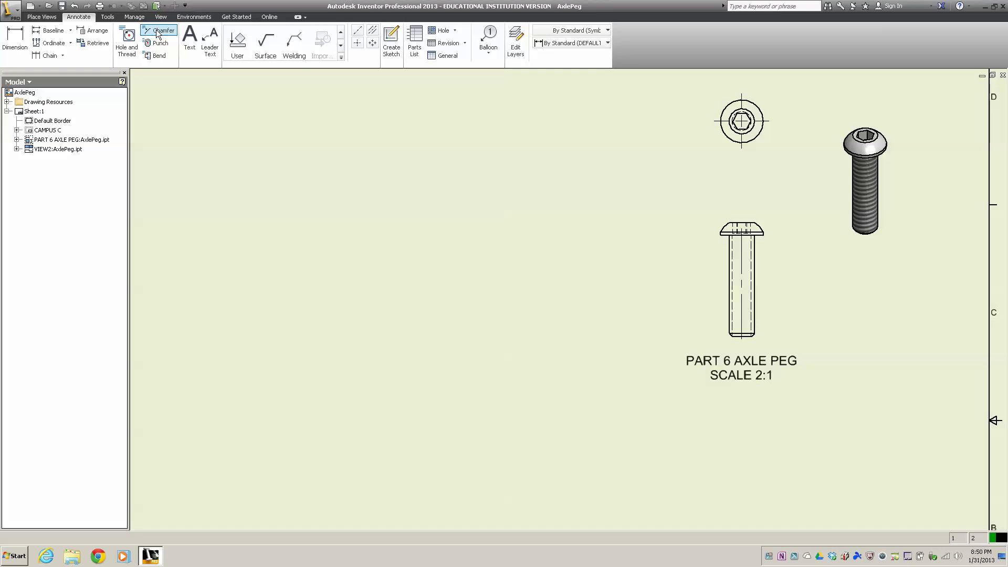
left_click(753, 339)
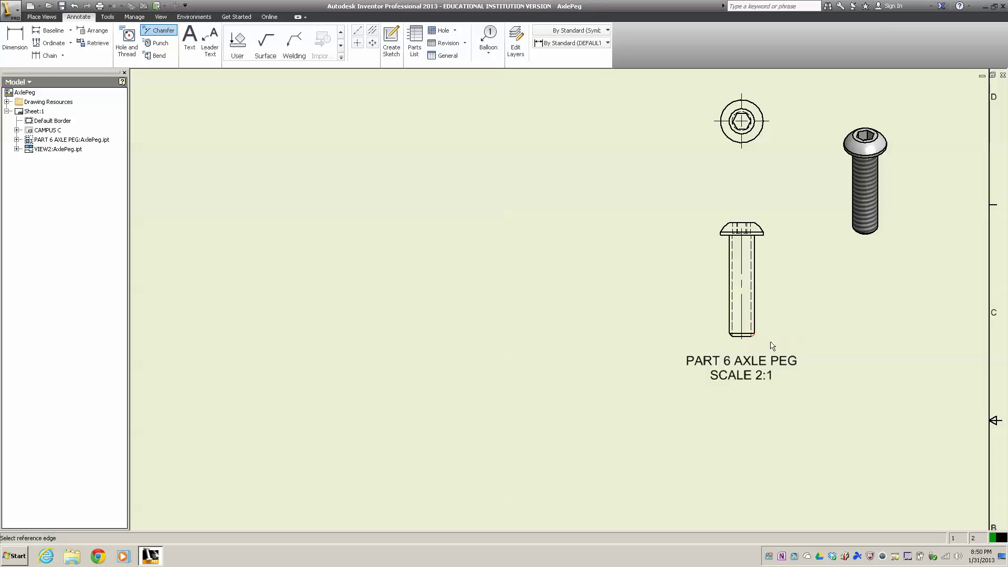
left_click(754, 338)
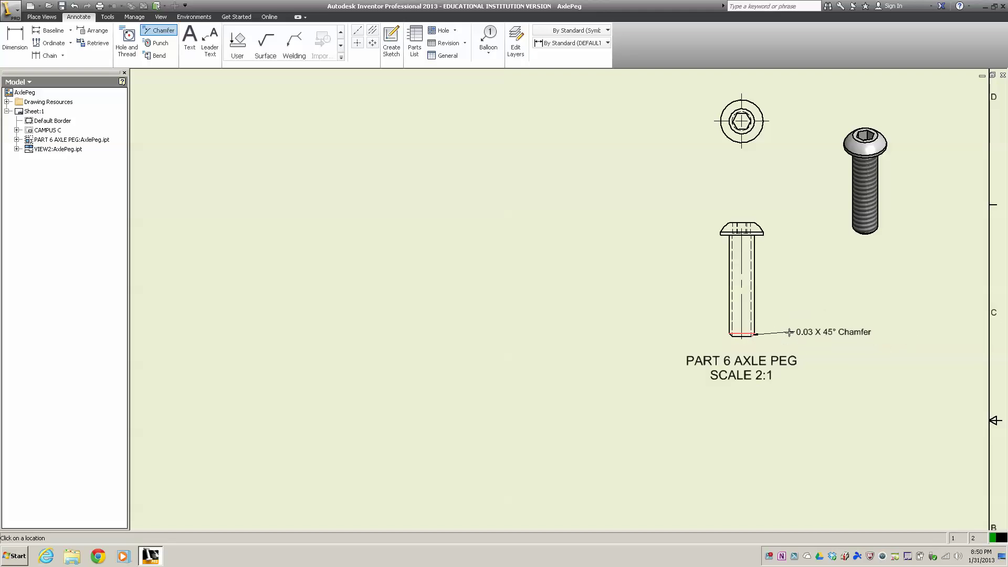
left_click(777, 317)
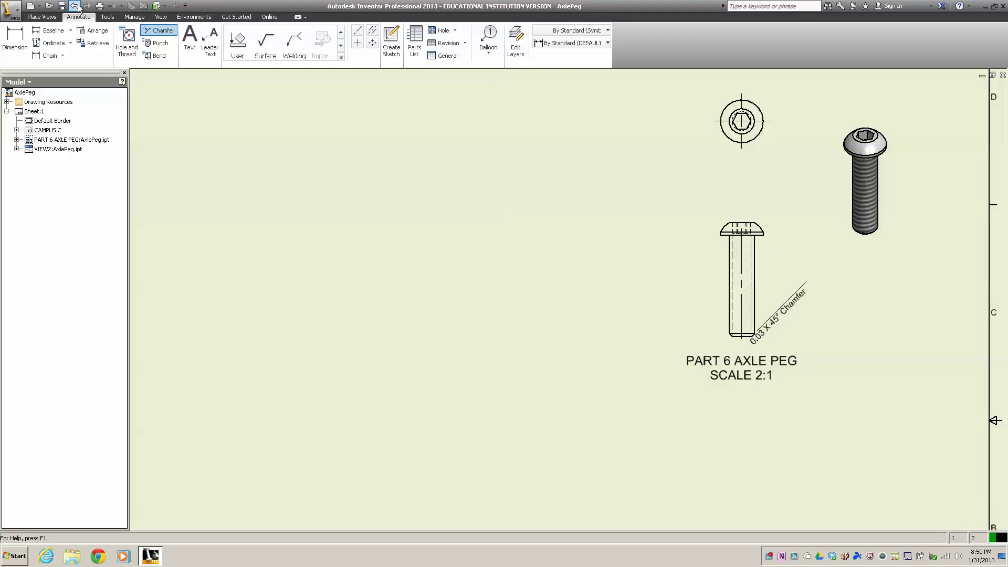
key("Escape")
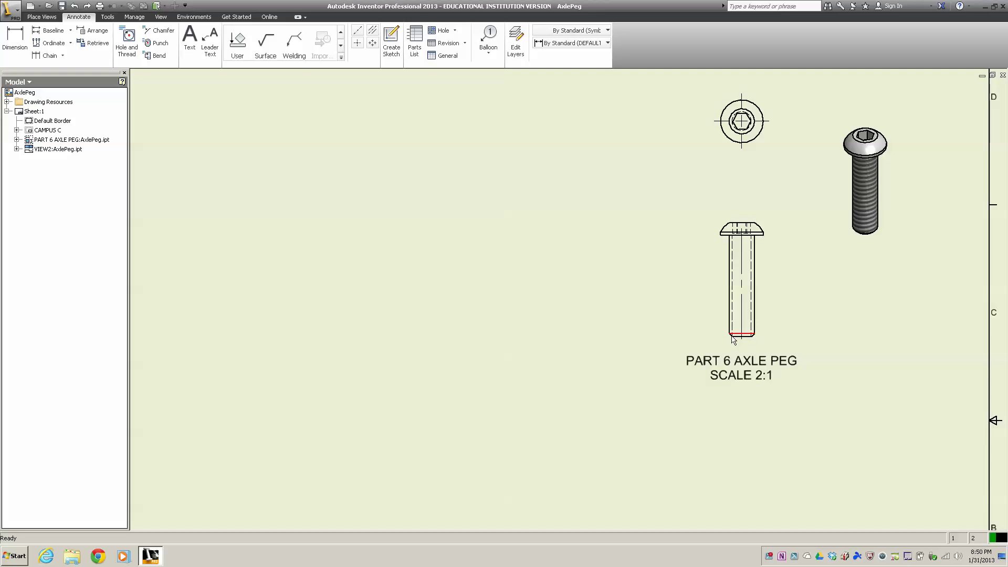
mouse_move(734, 340)
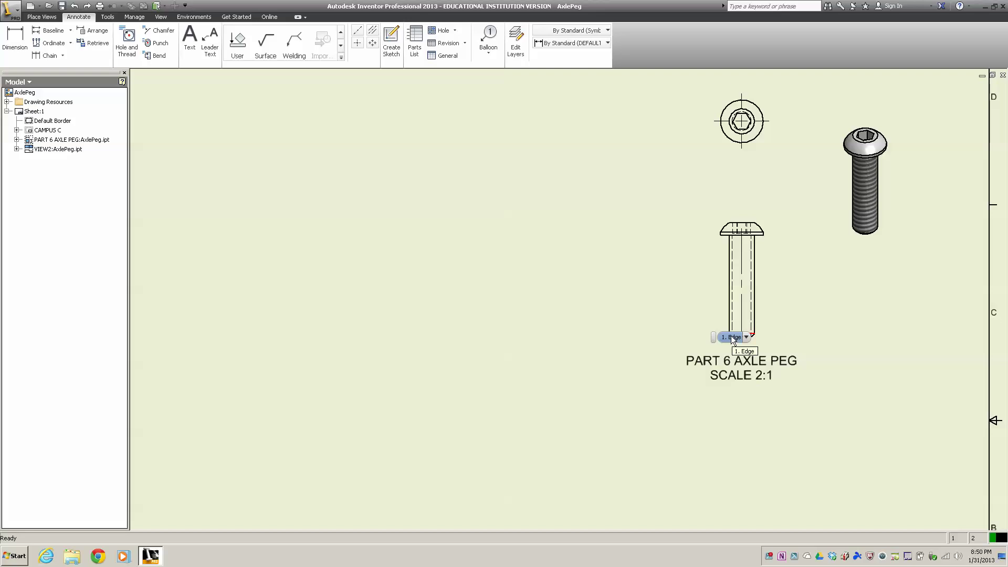
left_click(732, 338)
left_click(726, 334)
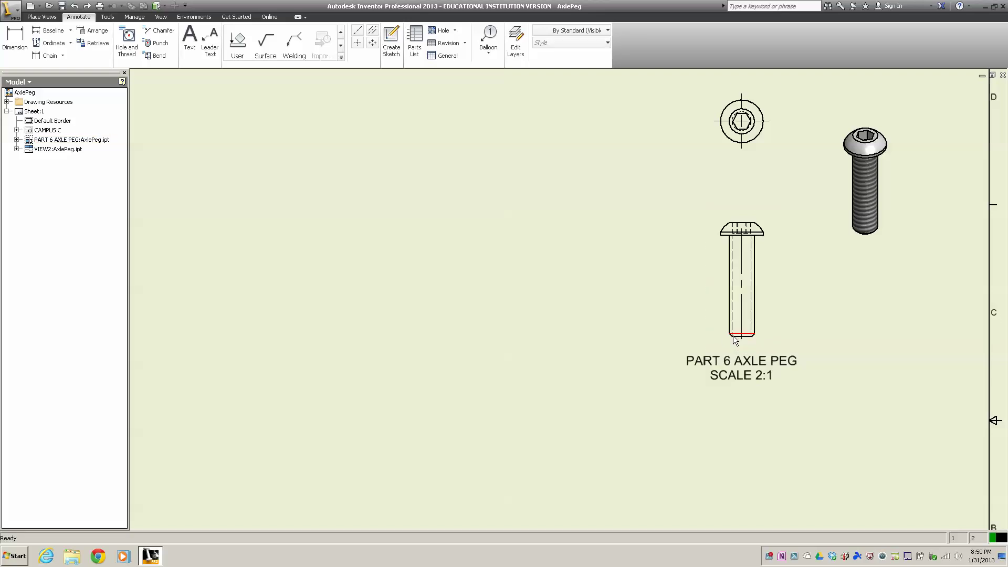
left_click(735, 339)
left_click(721, 337)
- Add a chamfer note to the lower-left chamfer of the peg's shaft in the front view and reposition it to read horizontally beside the shaft
scroll(733, 340, "up", 8)
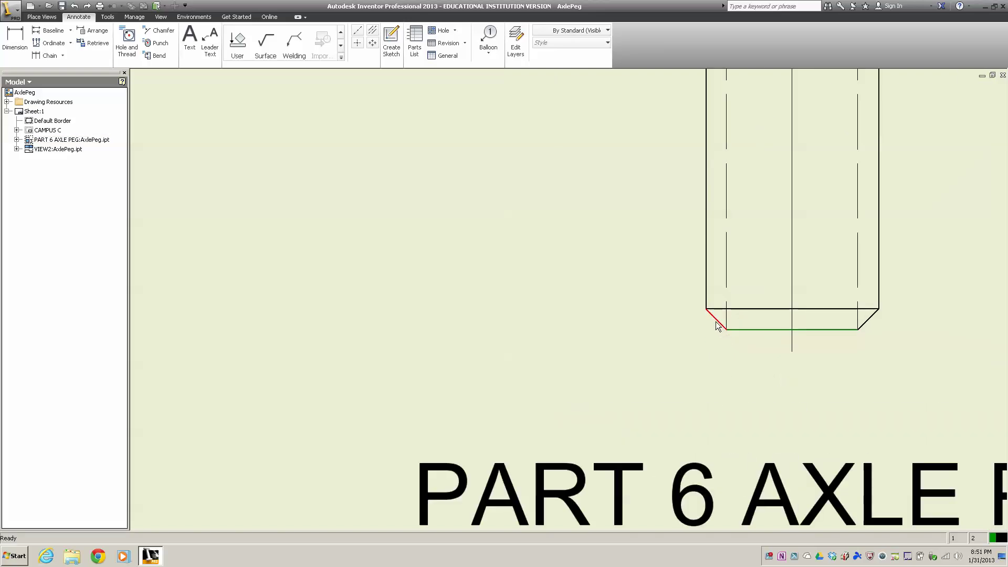
left_click(715, 321)
left_click(159, 30)
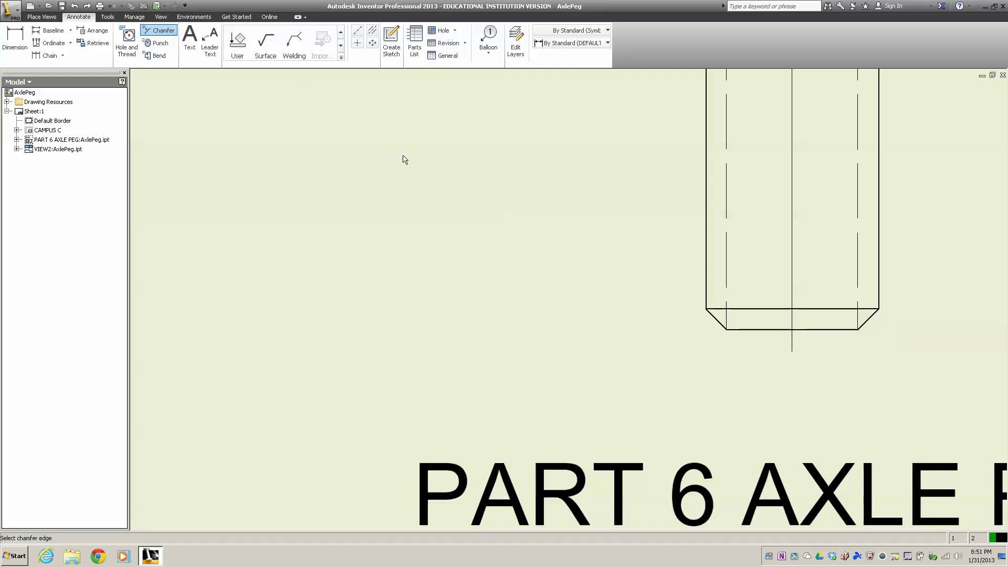
left_click(713, 317)
scroll(602, 316, "down", 5)
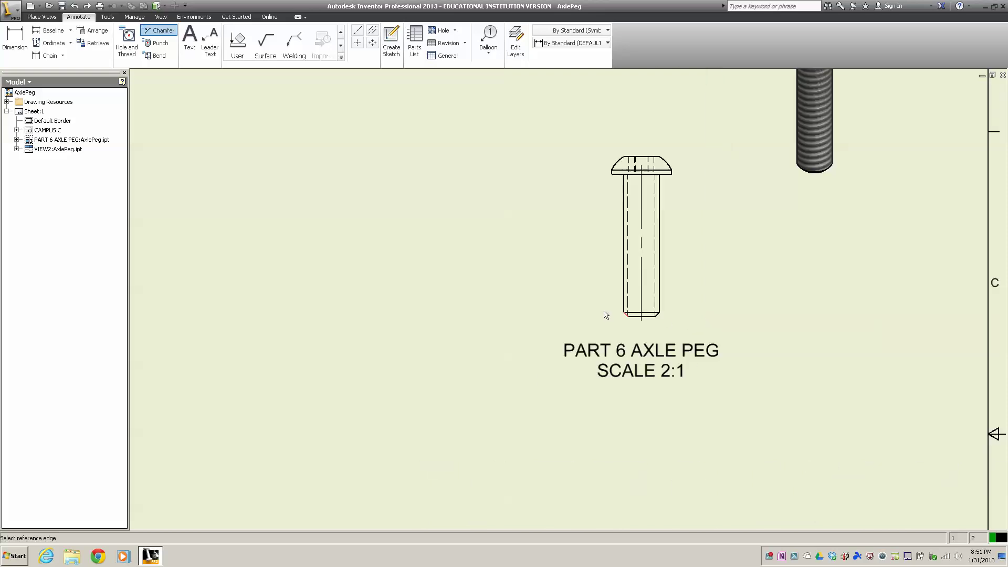
left_click(658, 317)
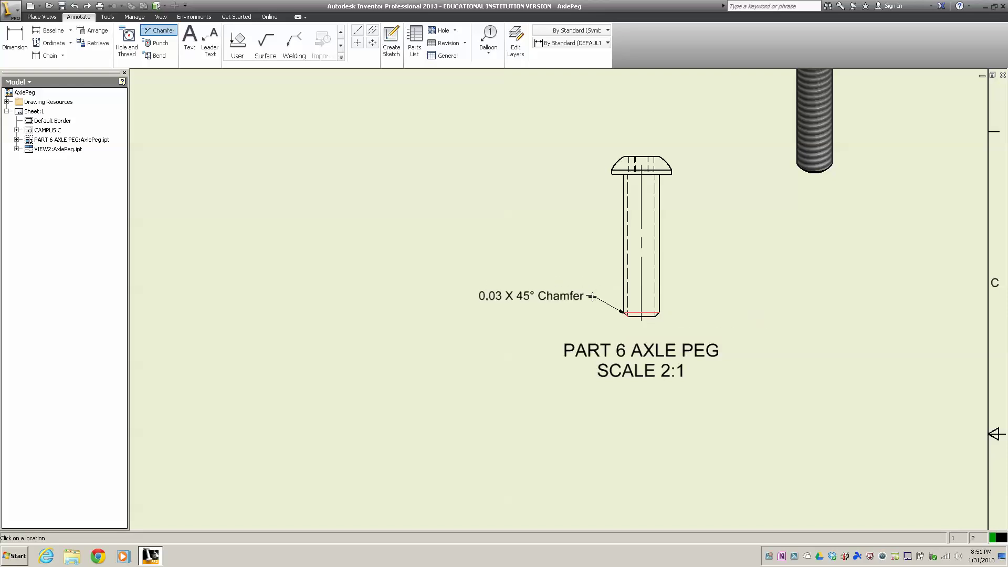
left_click(598, 295)
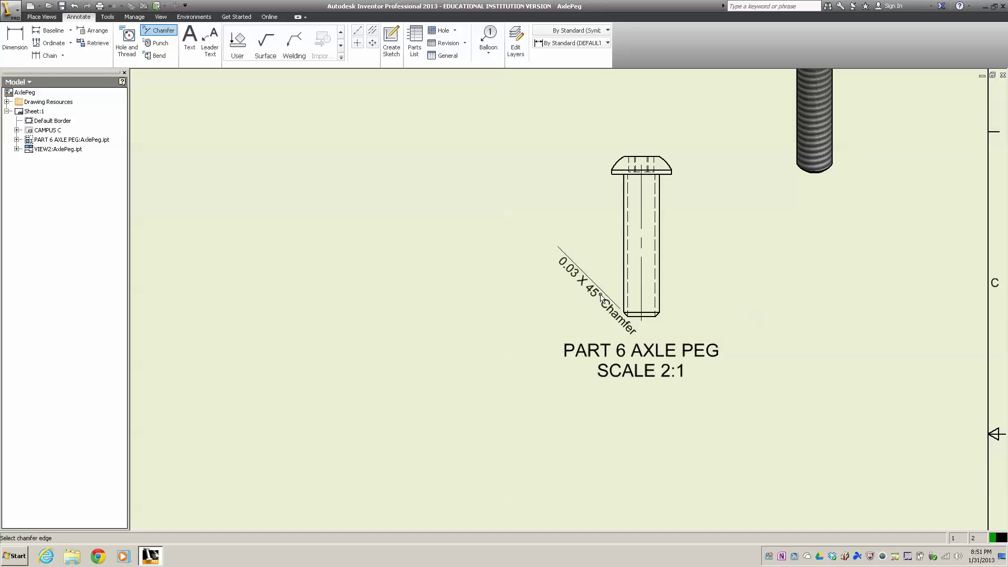
key("Escape")
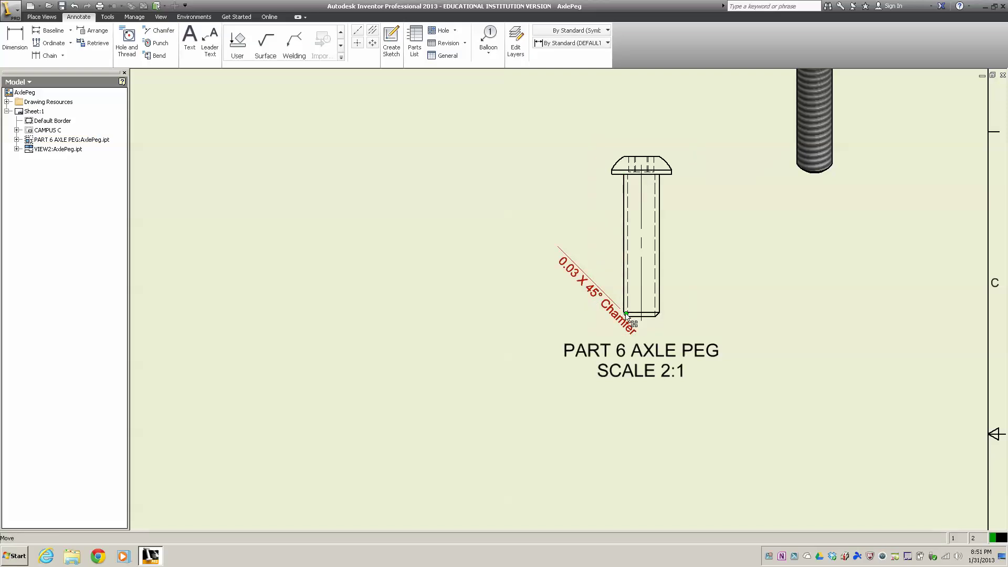
mouse_move(603, 297)
left_mouse_down()
mouse_move(599, 308)
mouse_move(578, 303)
mouse_move(578, 292)
mouse_move(604, 316)
left_mouse_up()
left_click(578, 284)
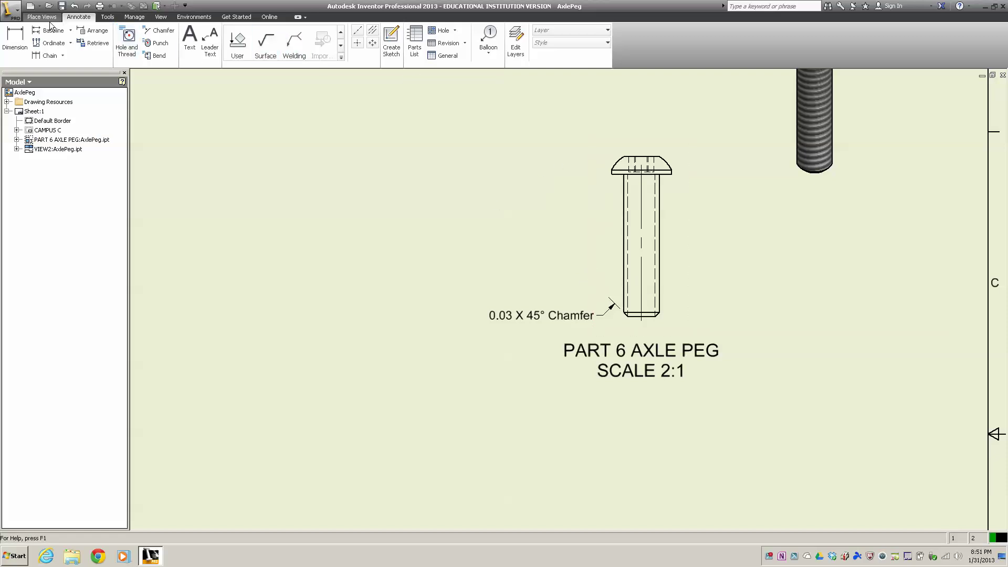
left_click(15, 39)
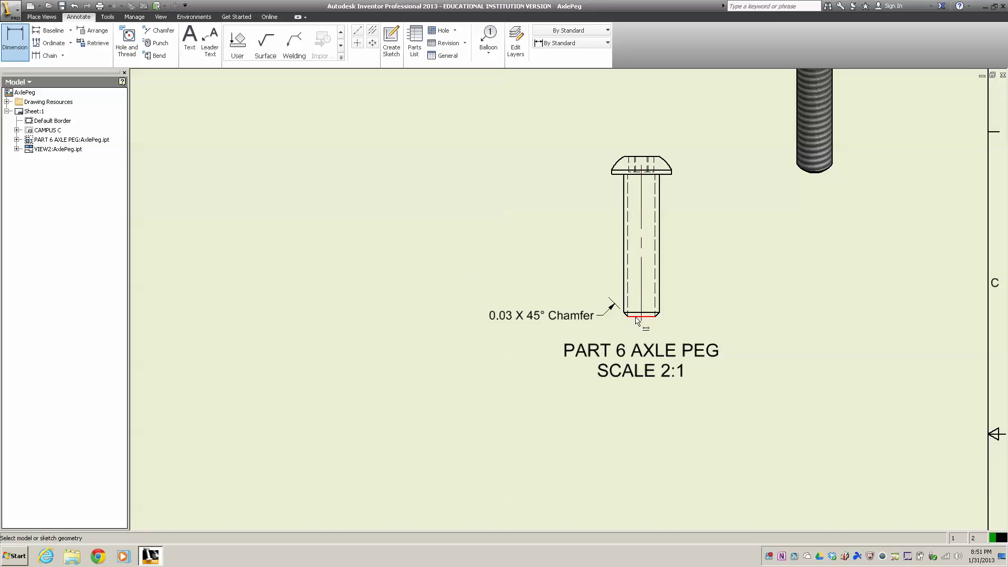
left_click(634, 316)
left_click(646, 313)
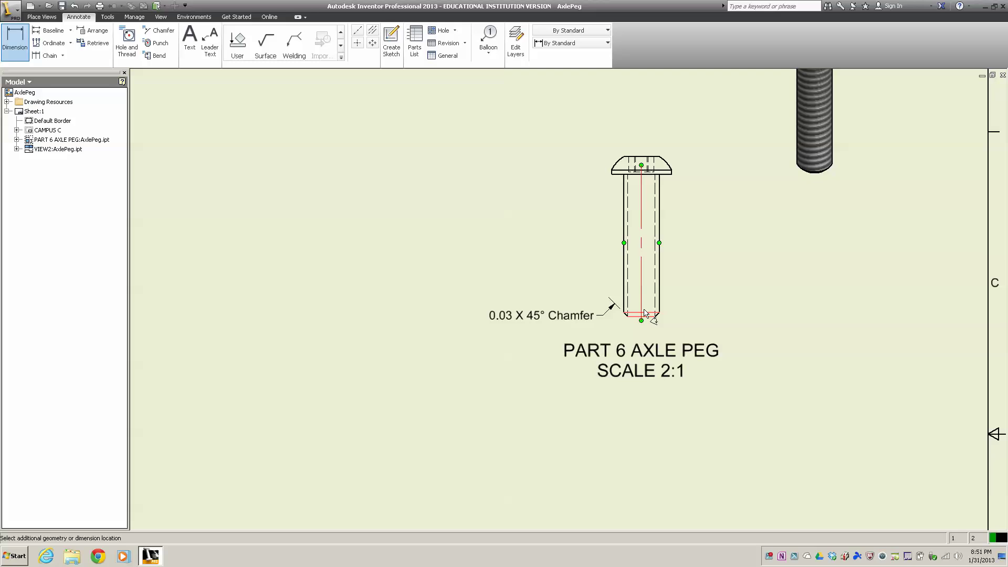
key("Escape")
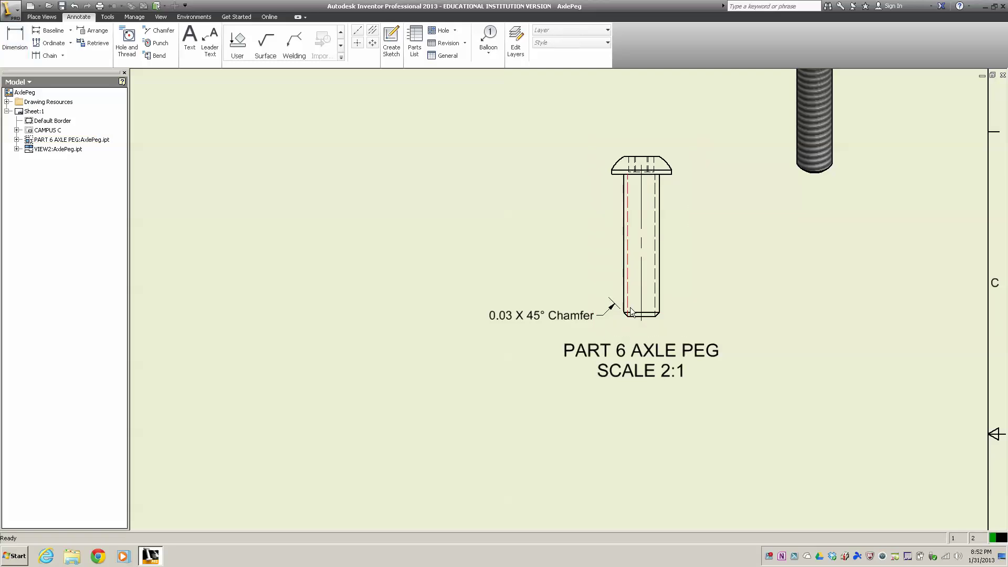
- Dimension the shaft's diameter just below its lower end in the front view, keeping the default dimension text
left_click(635, 312)
left_click(24, 35)
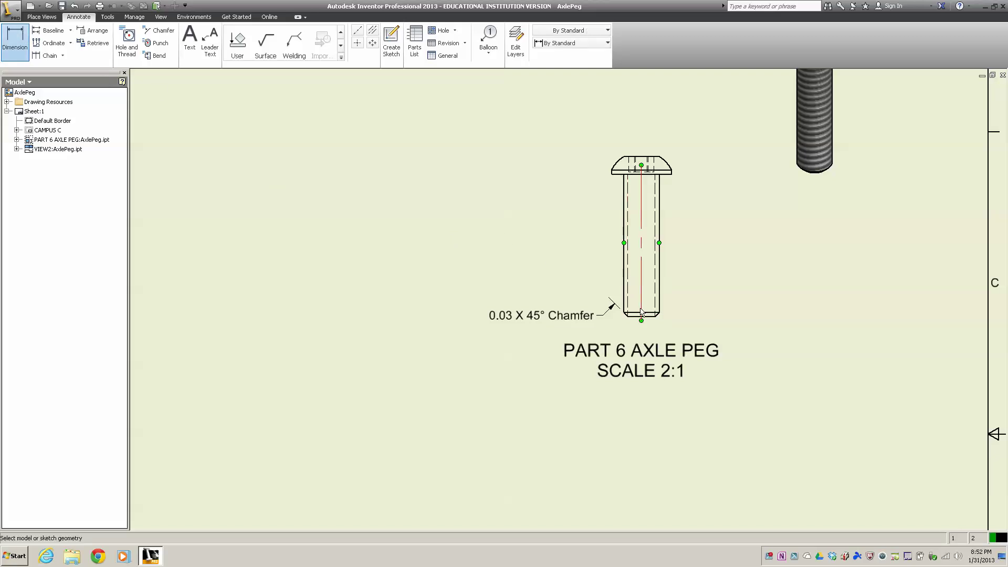
left_click(634, 314)
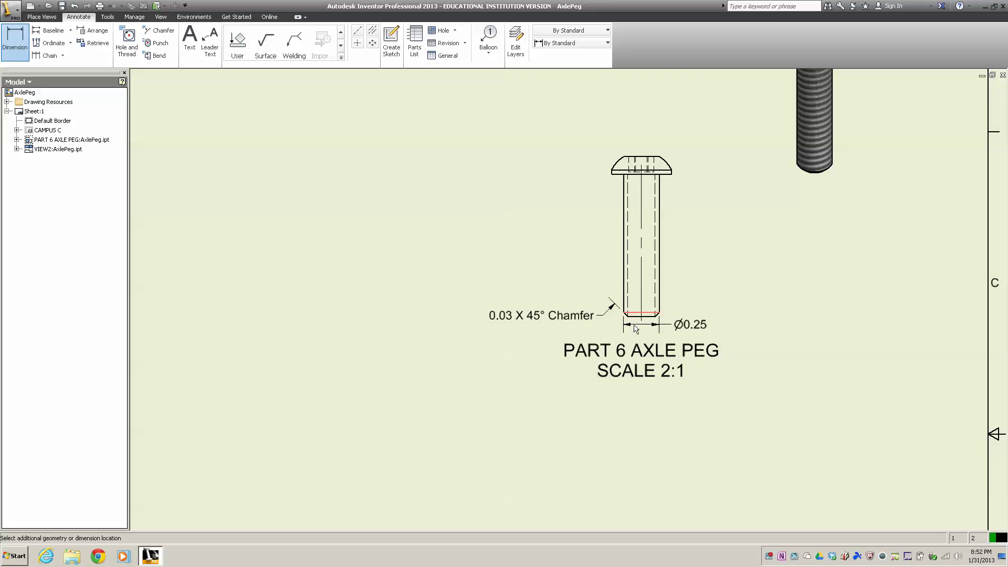
left_click(633, 326)
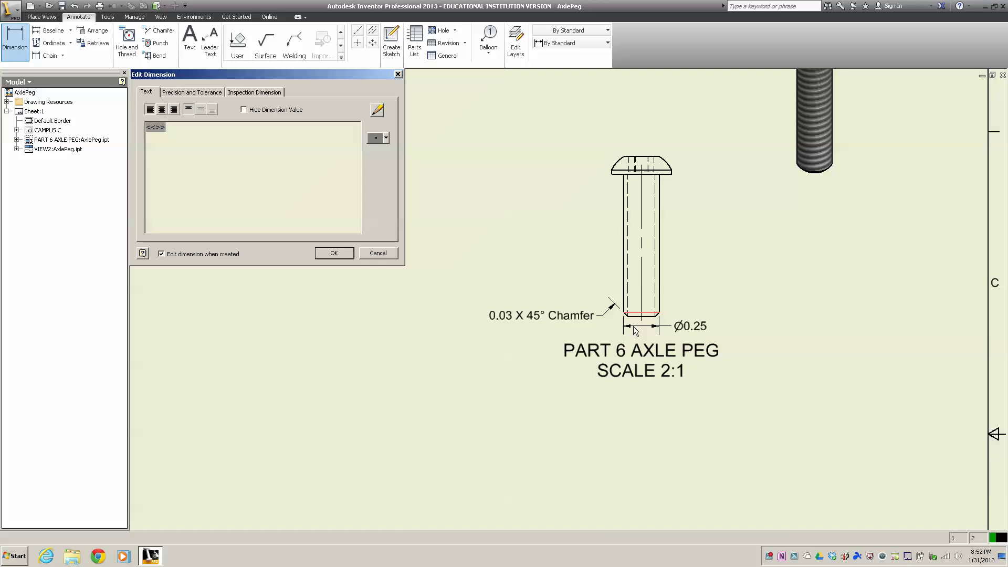
left_click(321, 252)
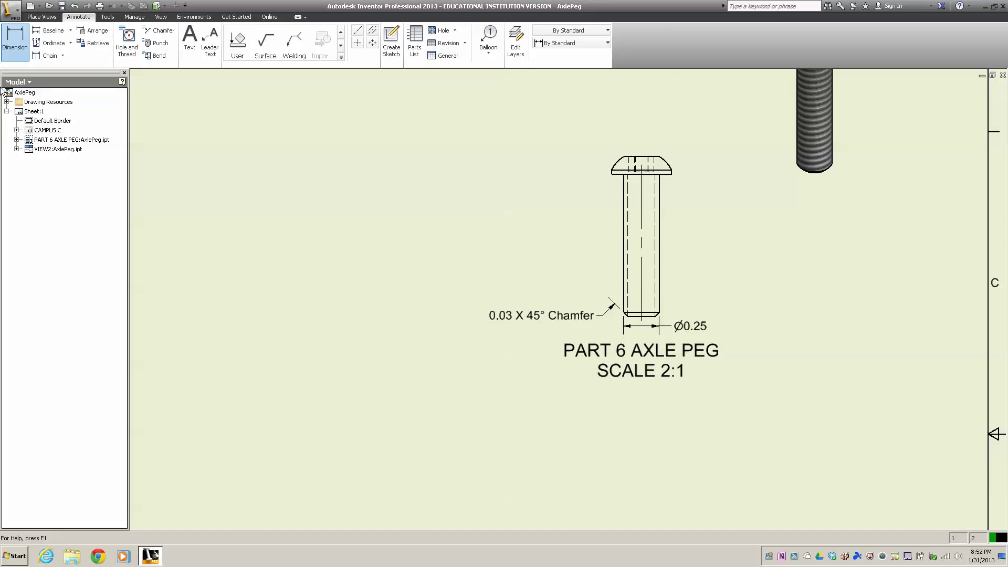
- Add a thread note to the right edge of the peg's shaft, placed to the upper right of the picked edge
left_click(127, 41)
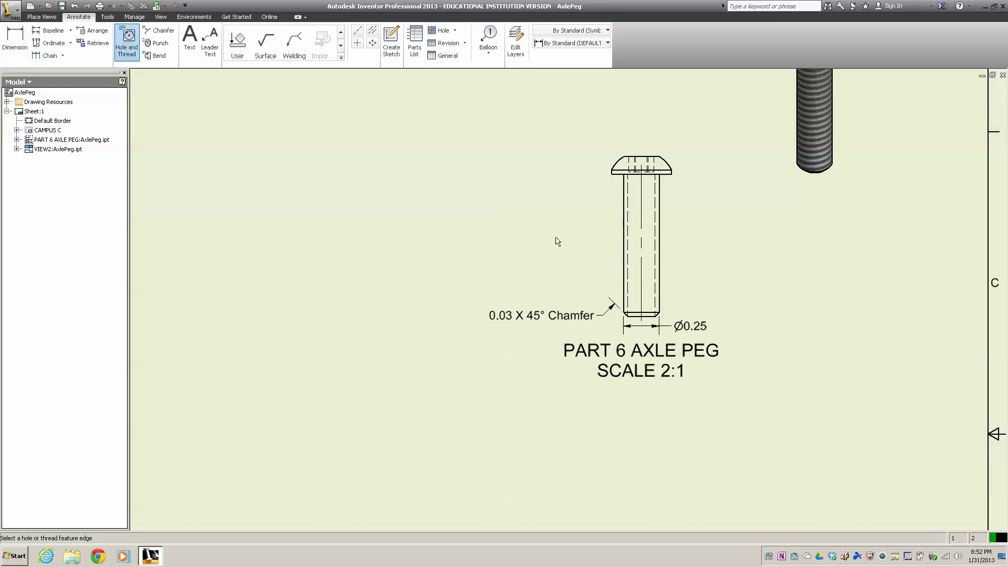
left_click(658, 231)
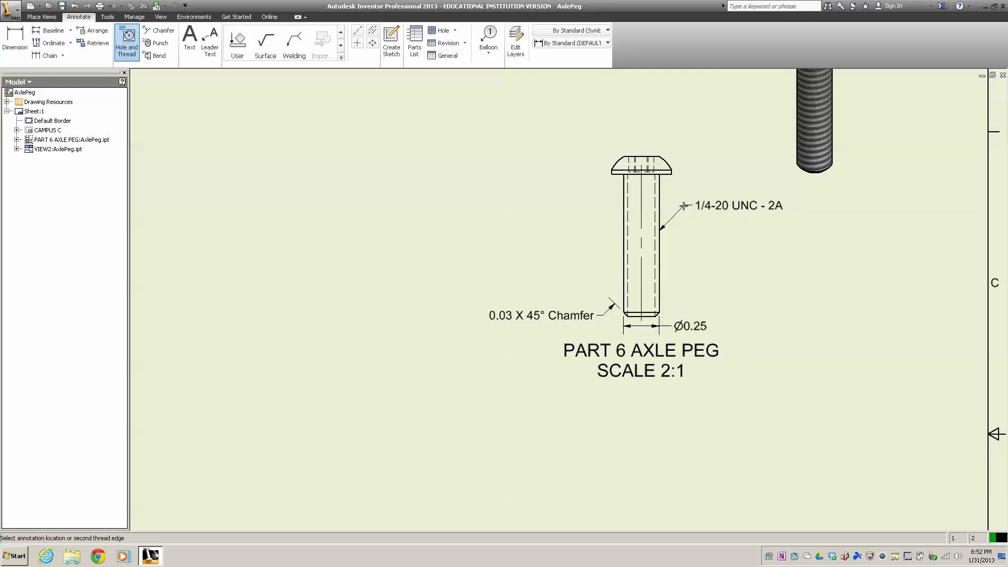
left_click(683, 205)
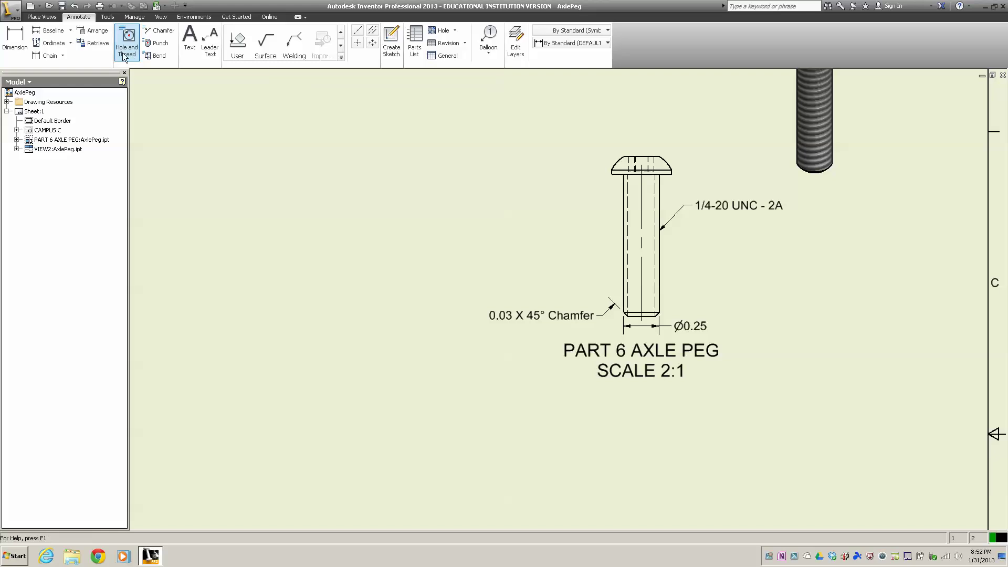
- Dimension the radius of the head's left arc in the front view, placing the text to the left of the head
left_click(20, 39)
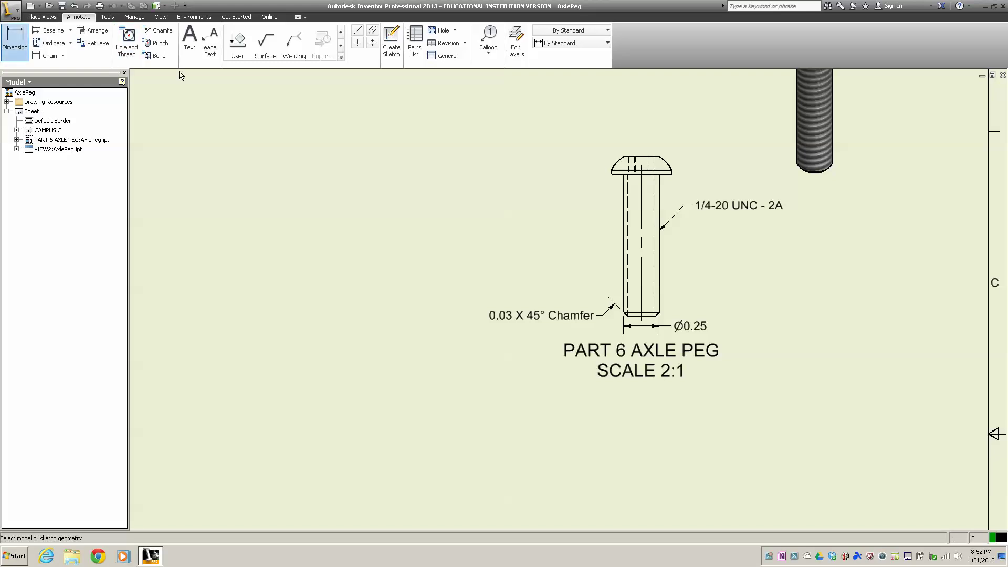
left_click(616, 163)
left_click(599, 163)
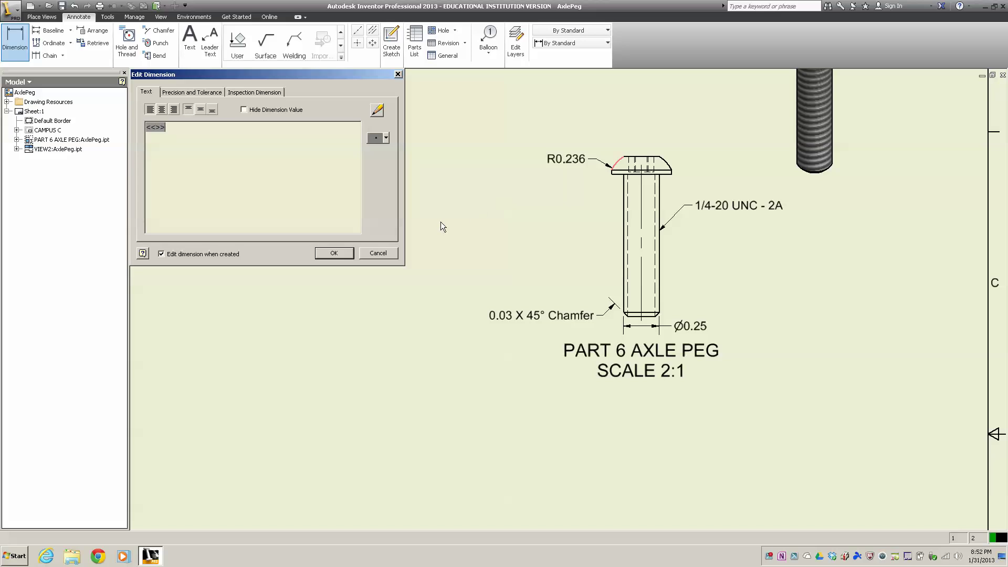
left_click(334, 253)
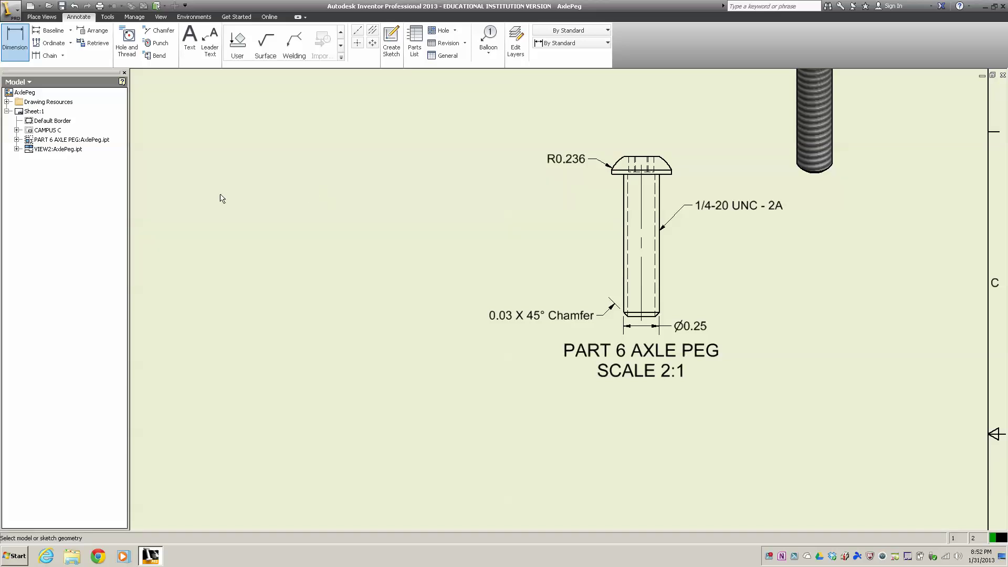
- Dimension the thickness of the flat rim at the base of the peg's head, to the right of the front view
left_click(21, 40)
left_click(666, 171)
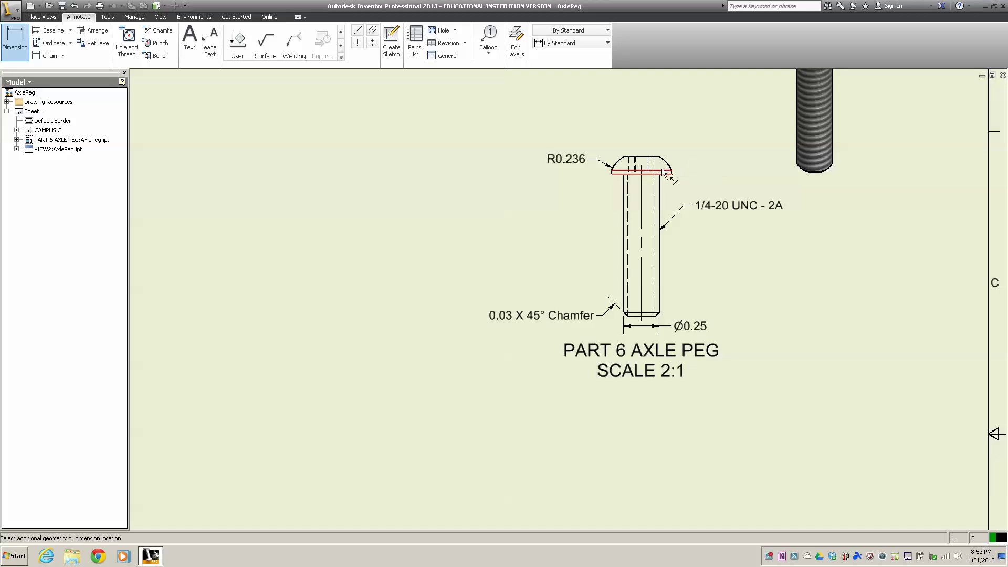
left_click(666, 174)
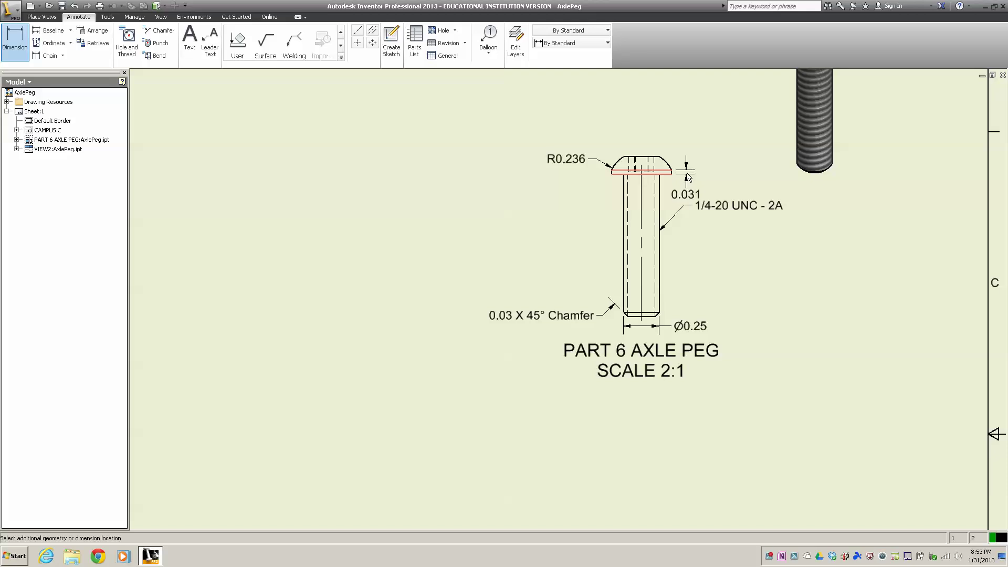
left_click(685, 172)
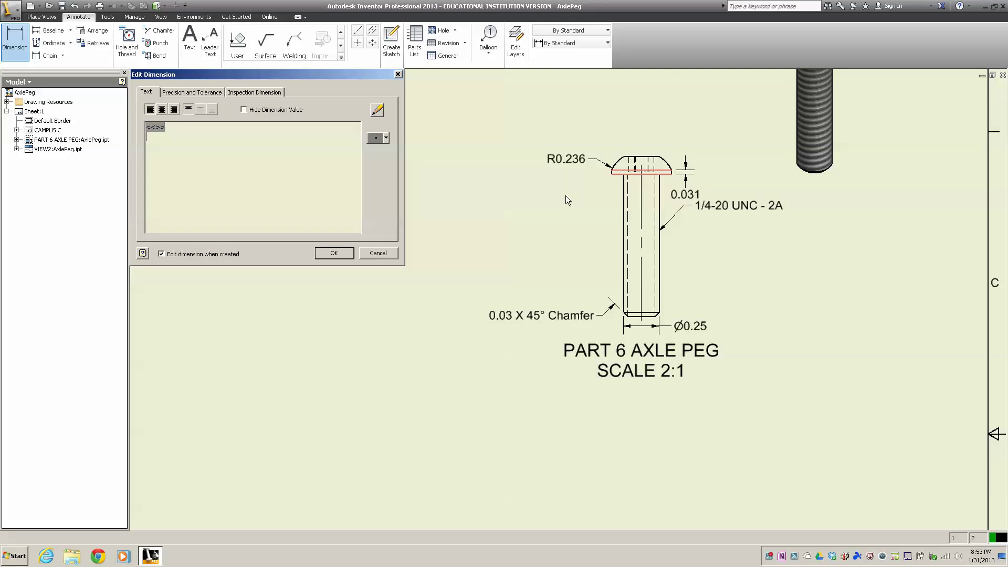
left_click(340, 252)
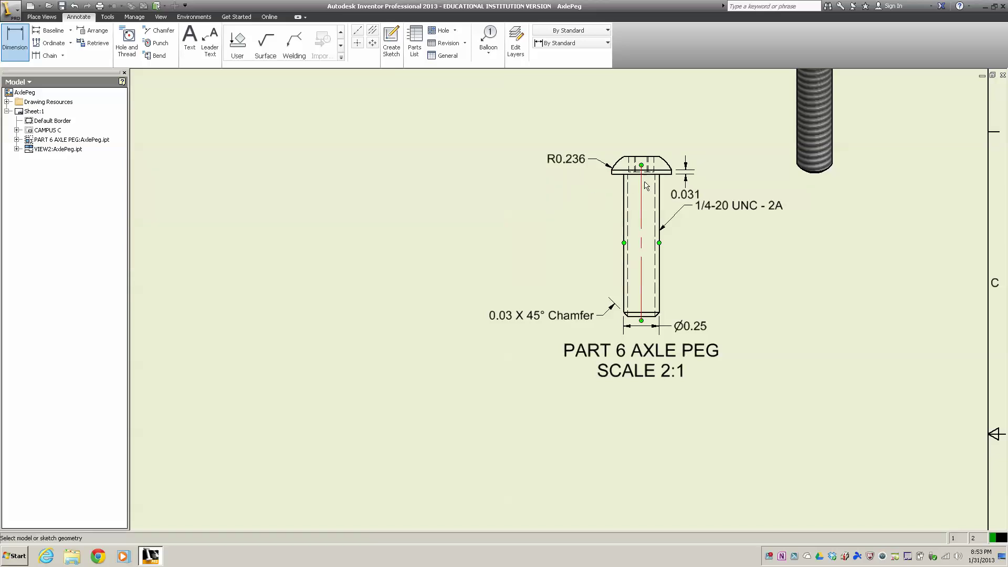
left_click(620, 173)
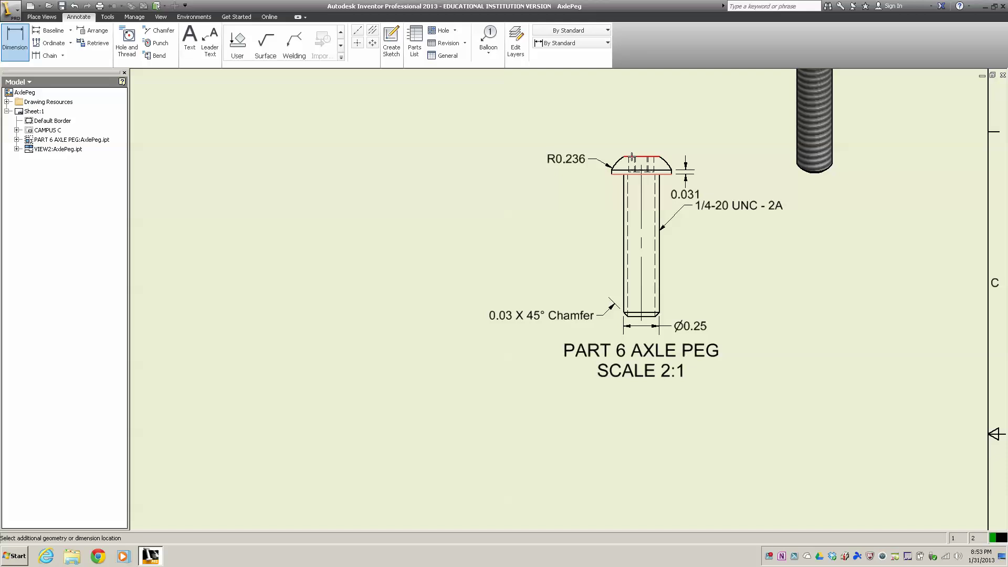
left_click(631, 159)
key("Escape")
- Move the shaft's thread note down beside the lower half of the shaft, clear of the rim thickness dimension
left_click(726, 209)
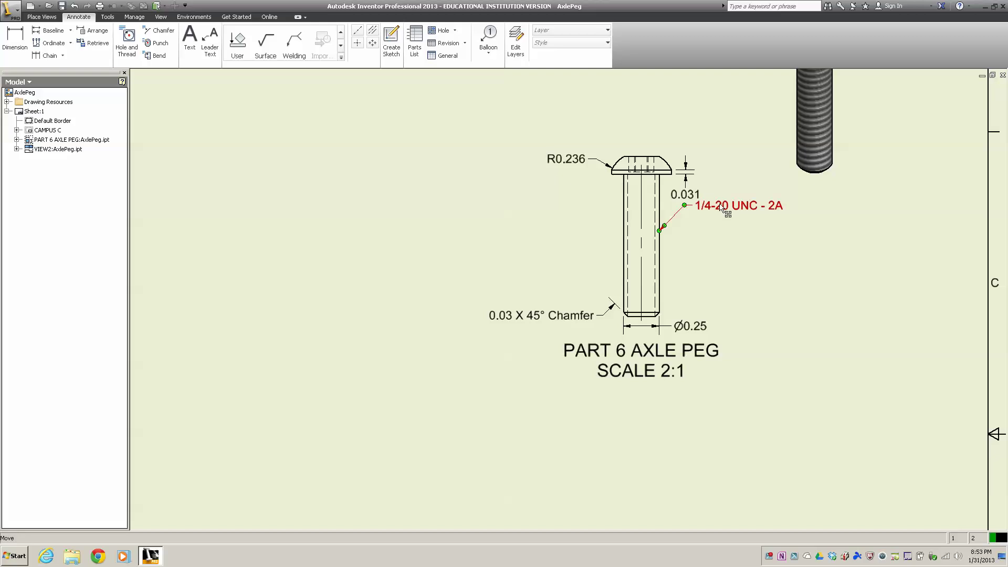
left_click_drag(719, 204, 684, 263)
left_click(688, 239)
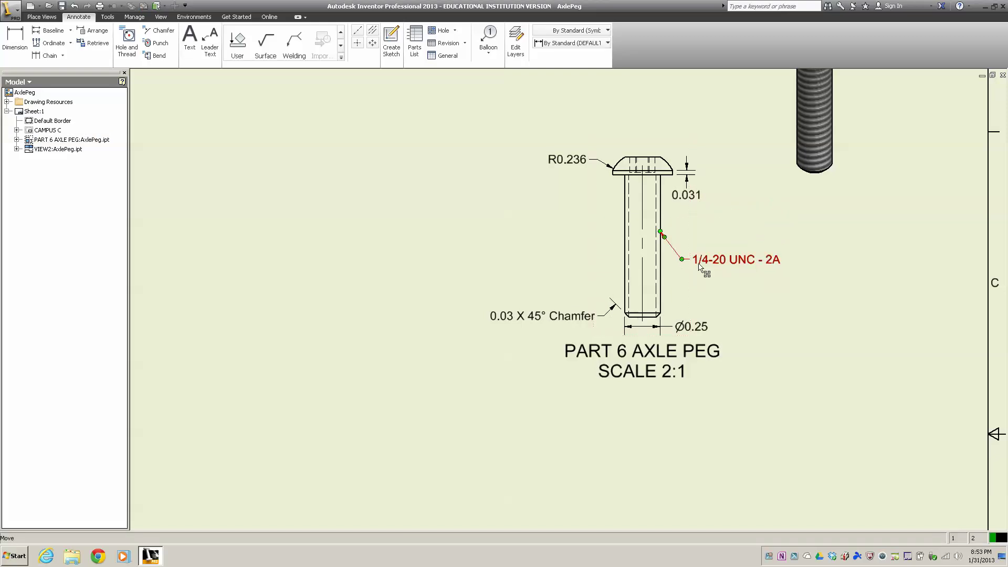
left_click(684, 262)
- Dimension the full height of the peg's head in the front view, outside the rim thickness dimension
left_click(15, 41)
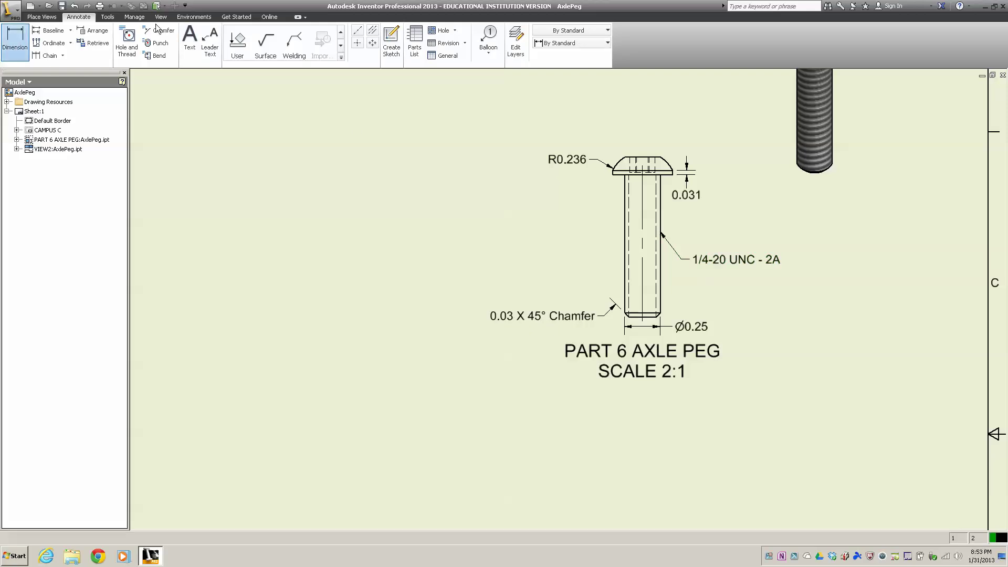
left_click(665, 175)
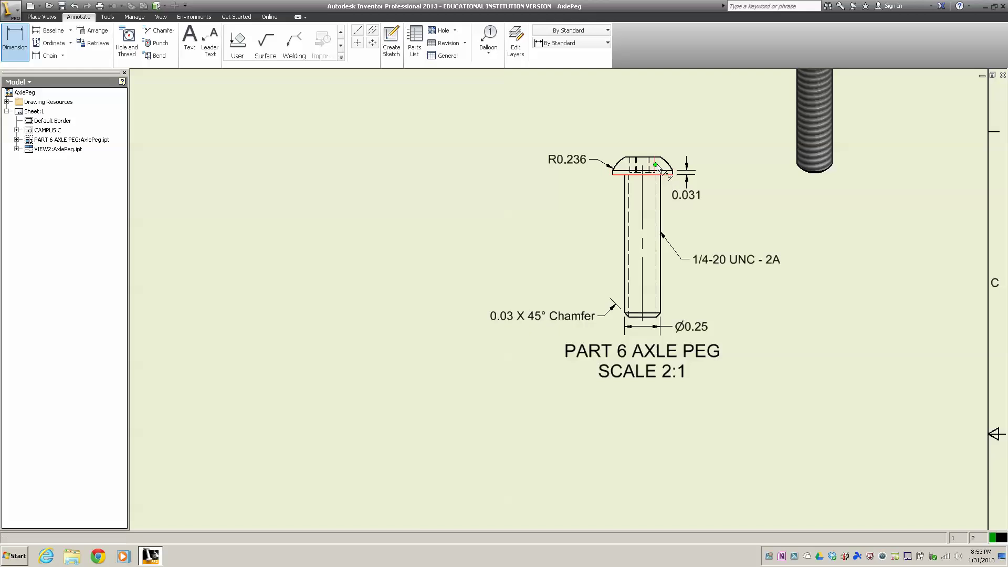
left_click(630, 157)
left_click(718, 161)
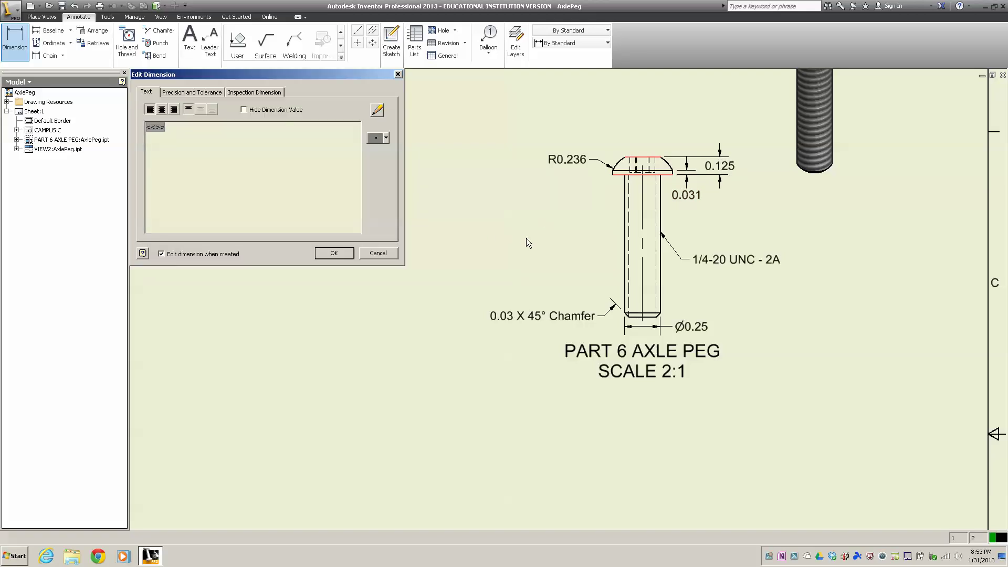
left_click(334, 253)
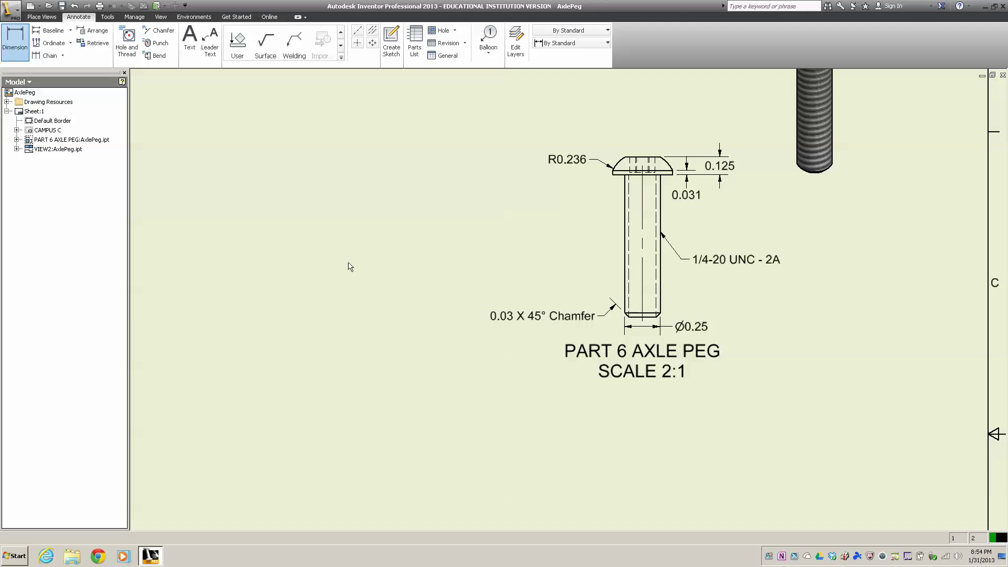
- Dimension the diameter of the head's outer circle in the top view, placing the text above and to the right of it
scroll(348, 259, "down", 3)
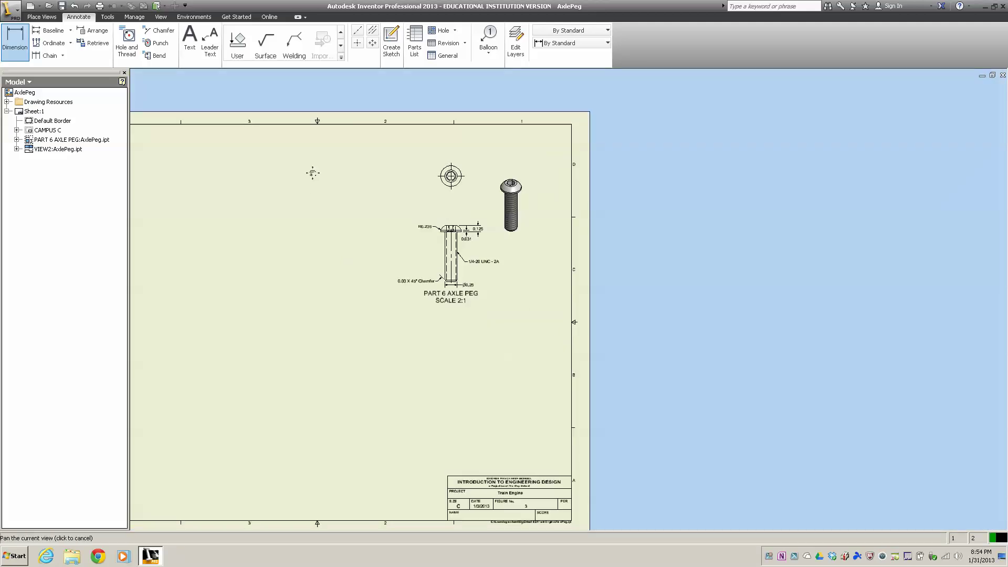
scroll(345, 289, "up", 4)
middle_click_drag(417, 278, 349, 279)
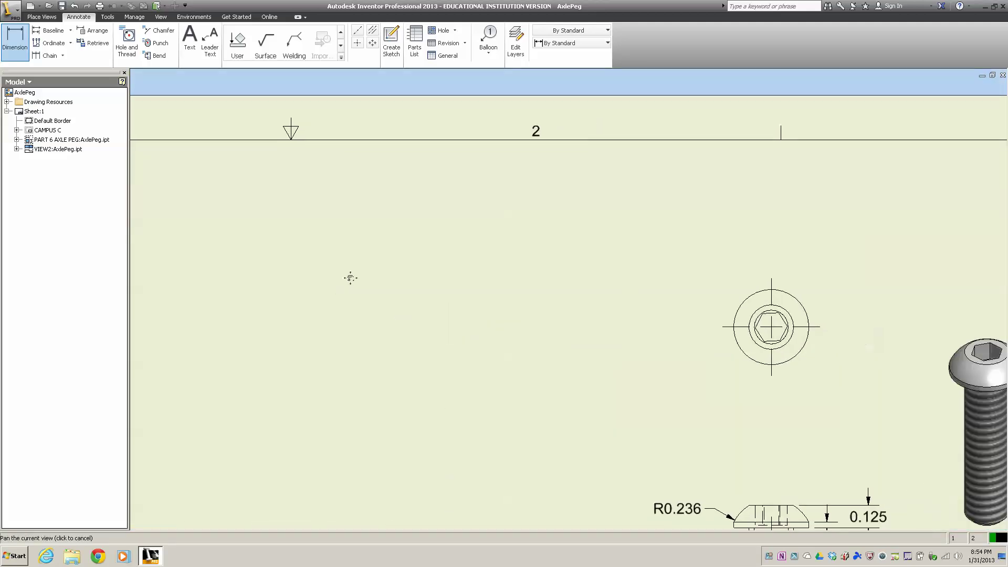
scroll(347, 280, "up", 2)
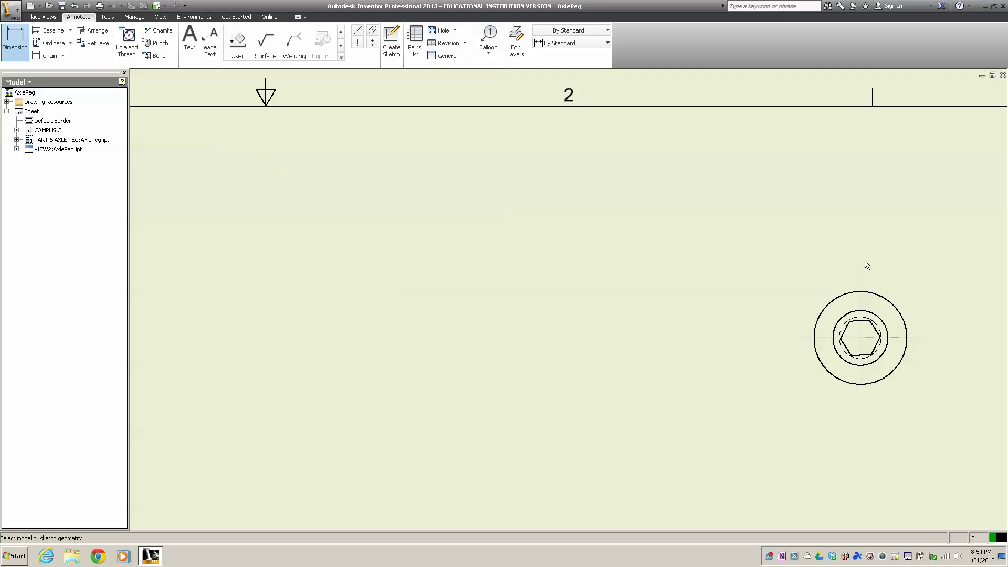
left_click(886, 292)
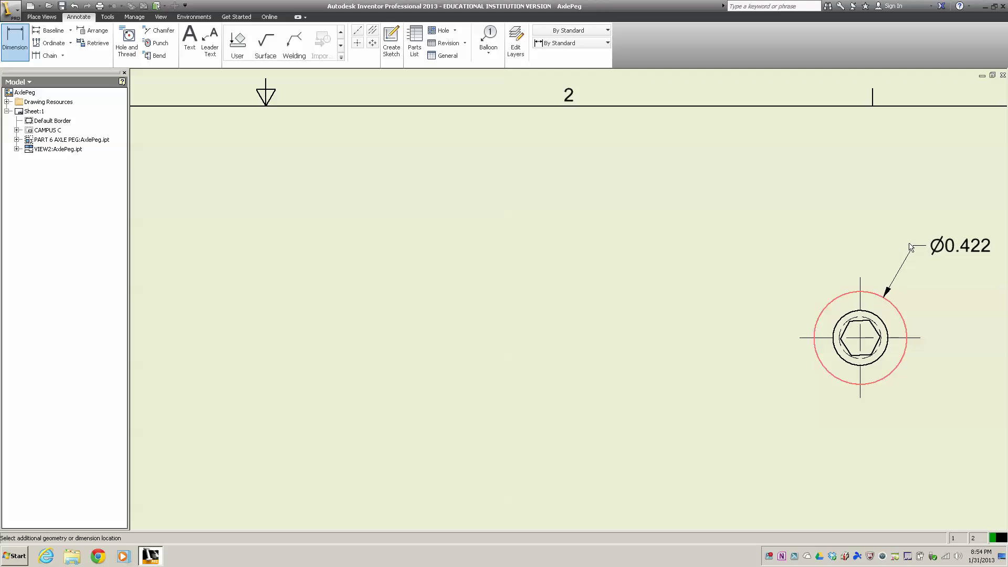
left_click(910, 248)
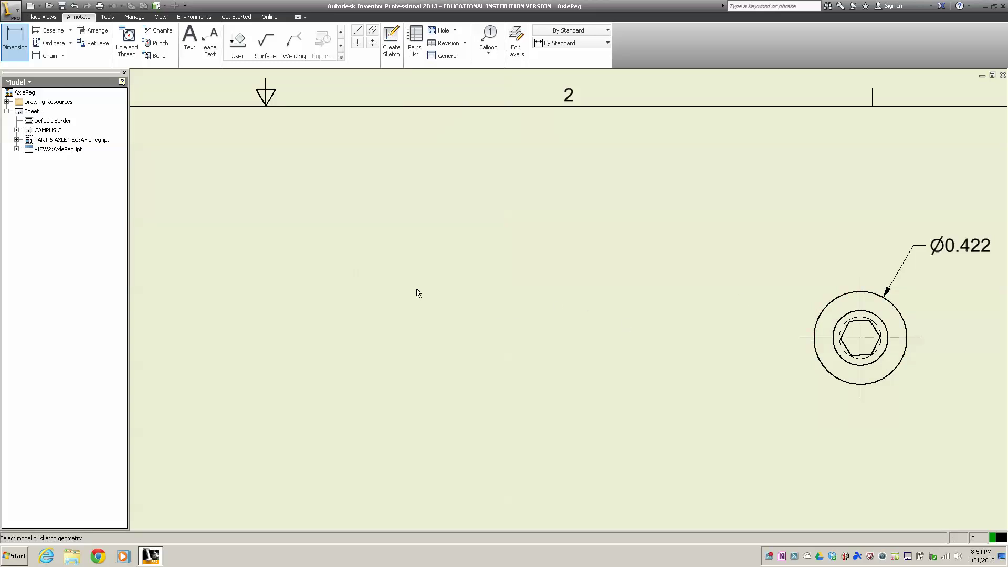
- Dimension the diameter of the circle around the hex socket in the top view, below and to the right, and append FLAT to its text
left_click(897, 334)
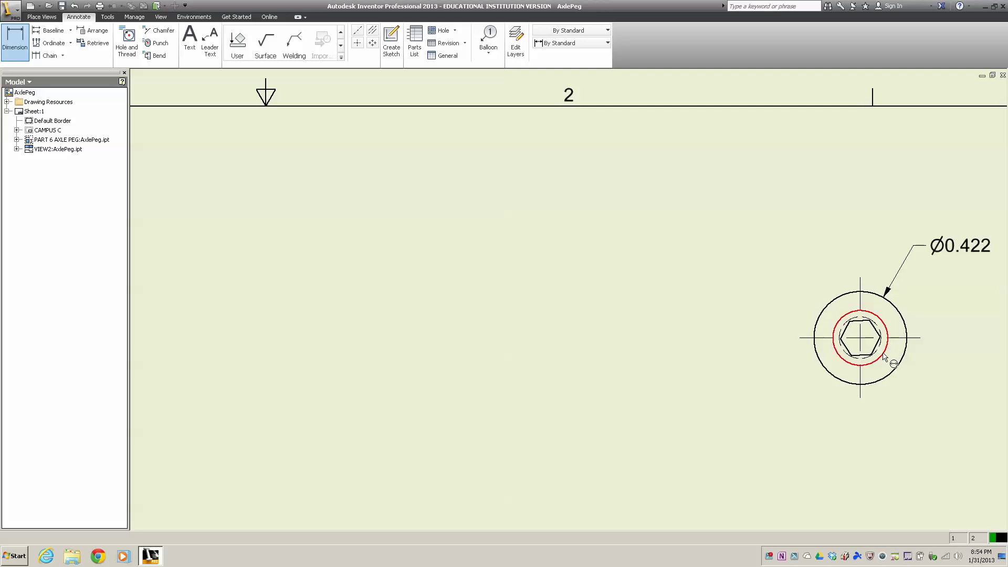
left_click(925, 390)
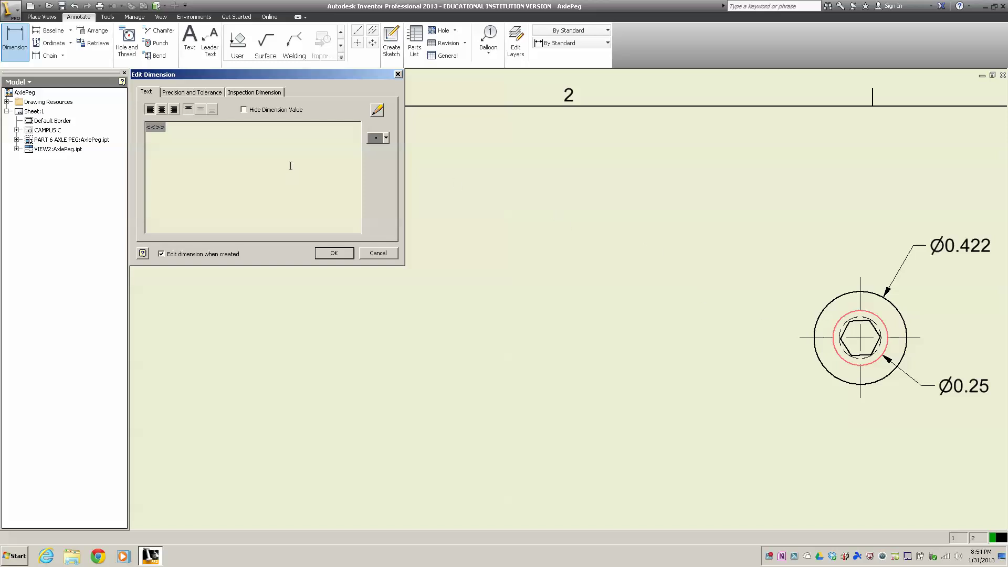
type("FLAT")
left_click(333, 254)
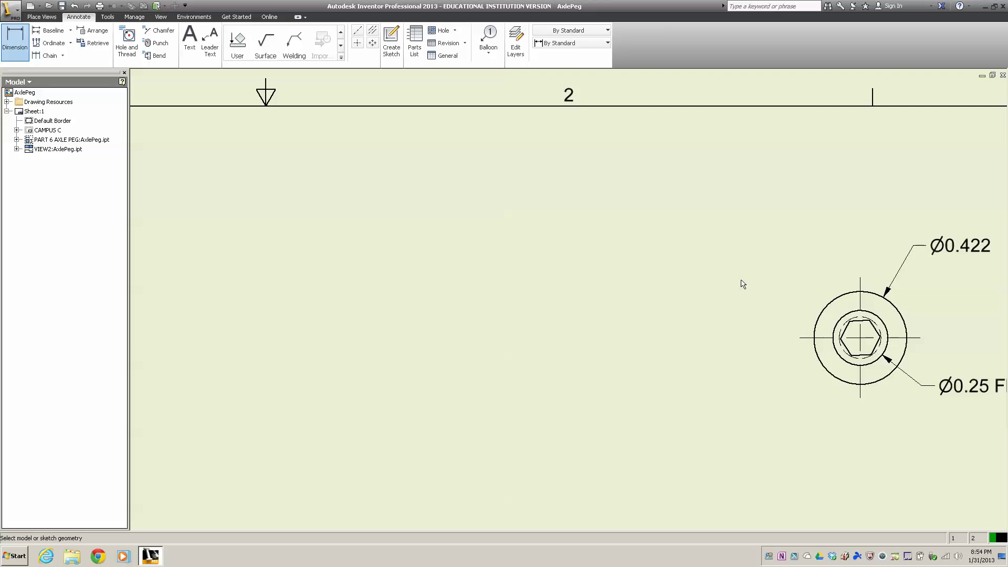
left_click(845, 347)
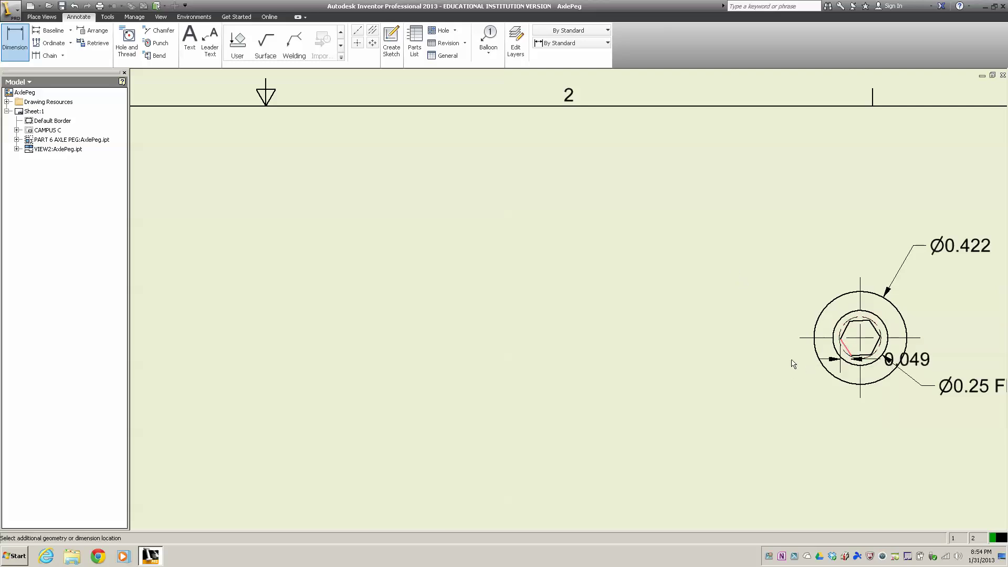
key("Escape")
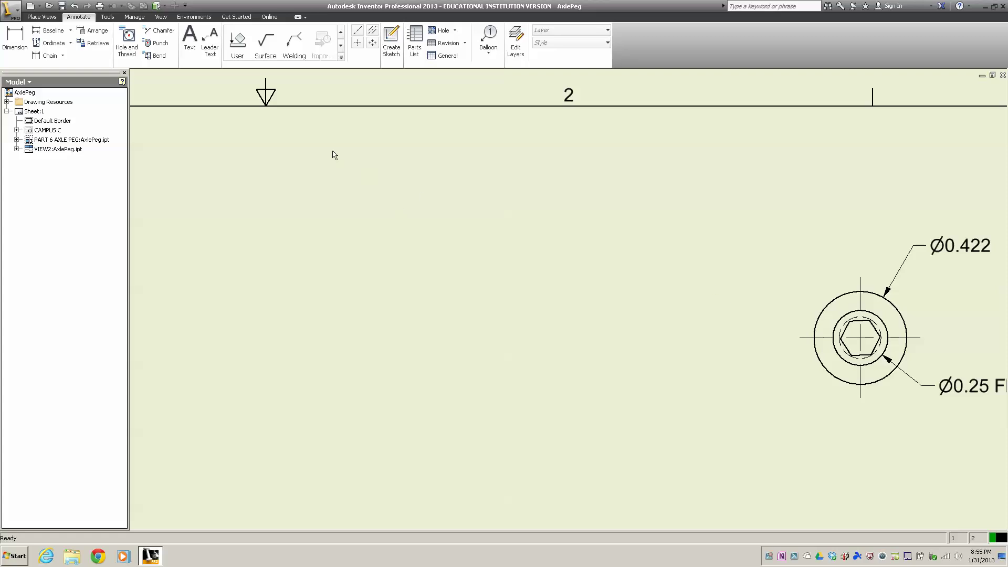
- Place a leader text from the hex socket's upper-left edge in the top view, ending to the left of the head
left_click(210, 42)
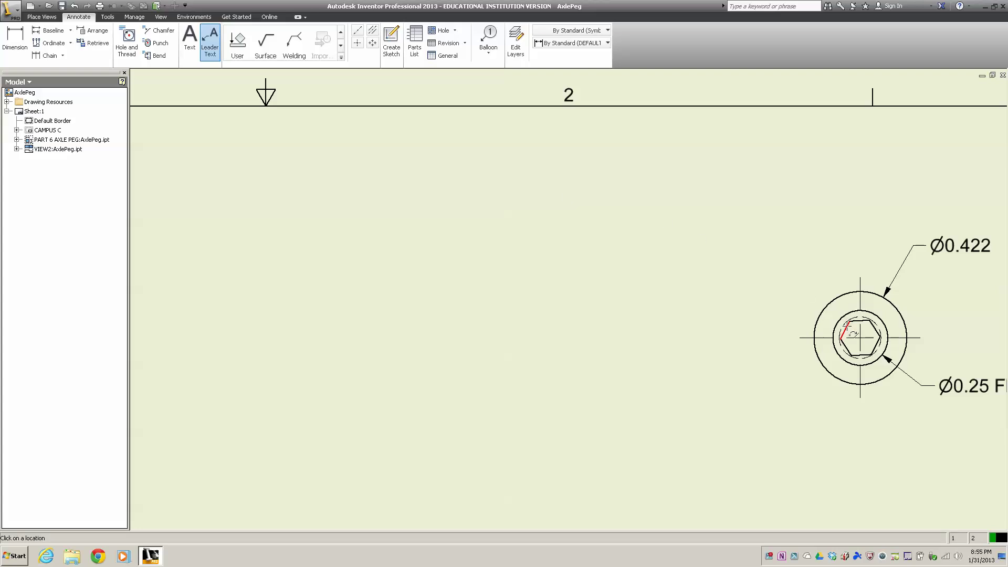
left_click(846, 326)
left_click(808, 284)
double_click(760, 284)
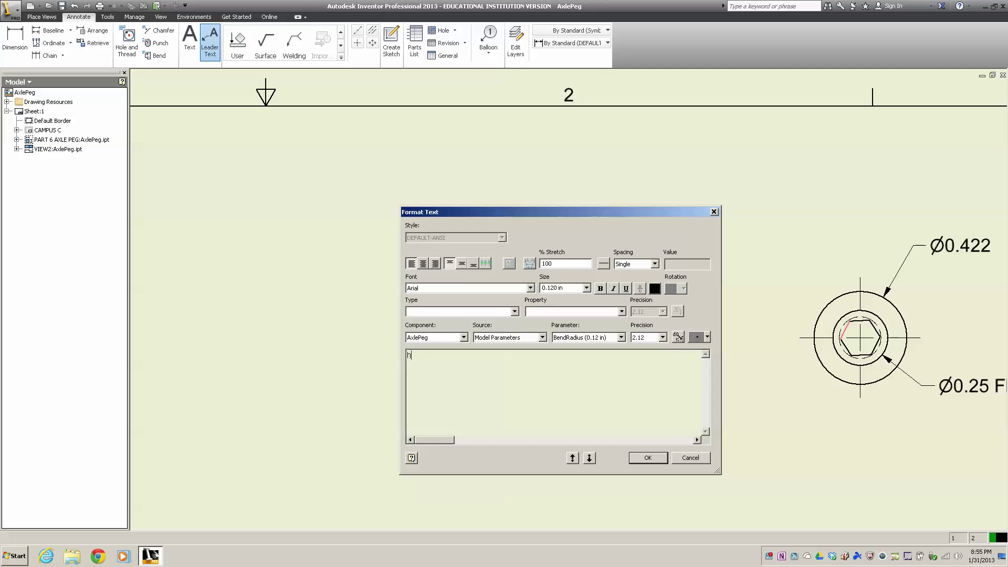
- Write the leader note on three lines as HEX SOCK HD, 5/32 ACROSS FLATS and 0.111 DEPTHS, leaving fraction autostacking permanently disabled
type("HEX SOCK HD")
key("Return")
type("5/32")
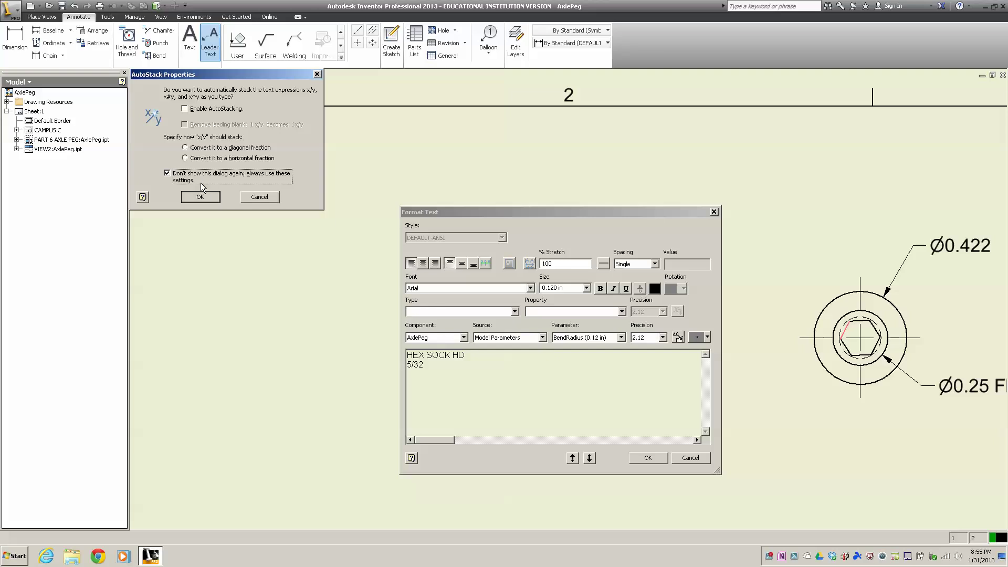
left_click(200, 200)
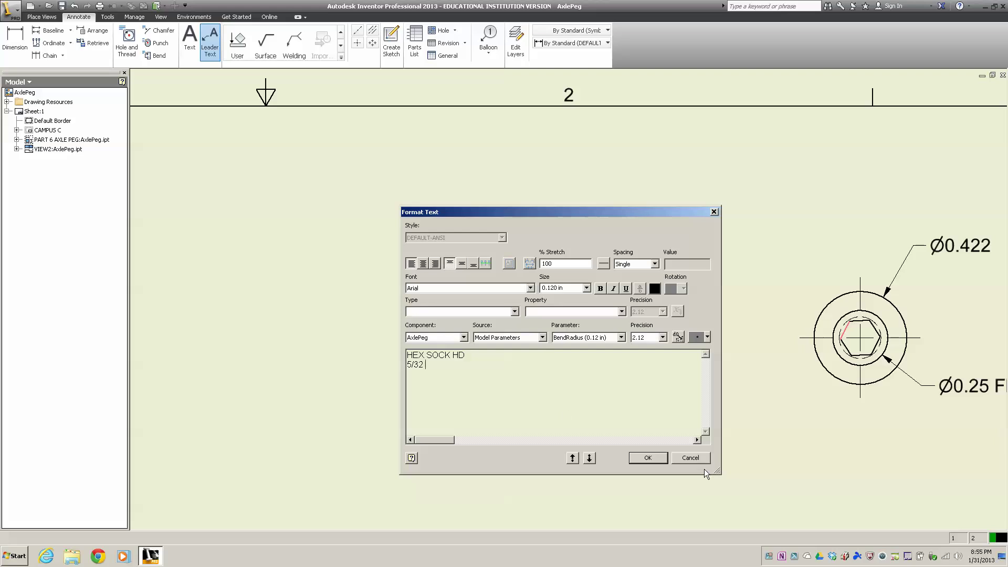
type("ACROSS FLATS")
key("Return")
type("0.22")
key("BackSpace")
key("BackSpace")
type("111 DEPTHS")
left_click(649, 459)
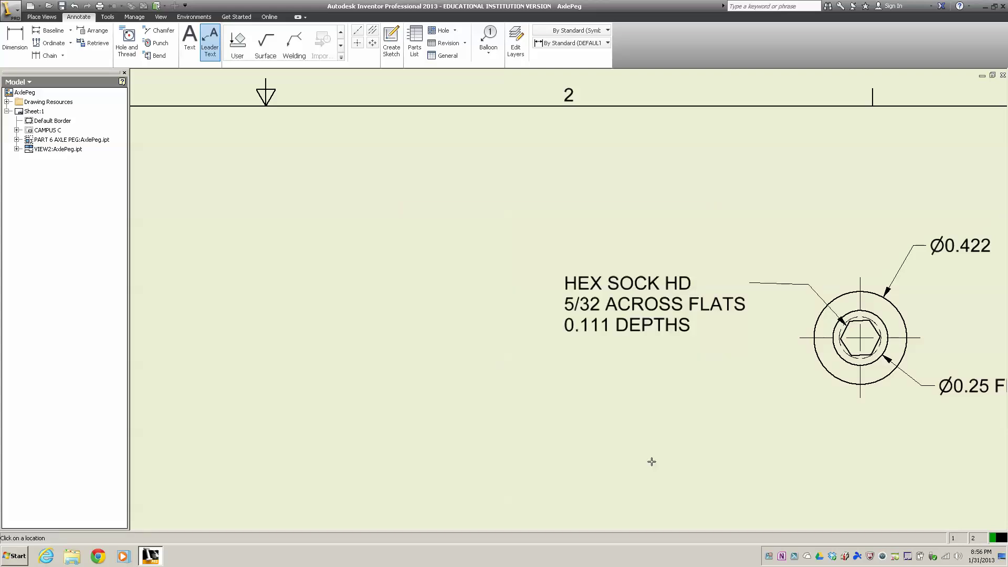
- Examine the annotated top and front views of the axle peg and the layout of the whole sheet
scroll(690, 441, "down", 1)
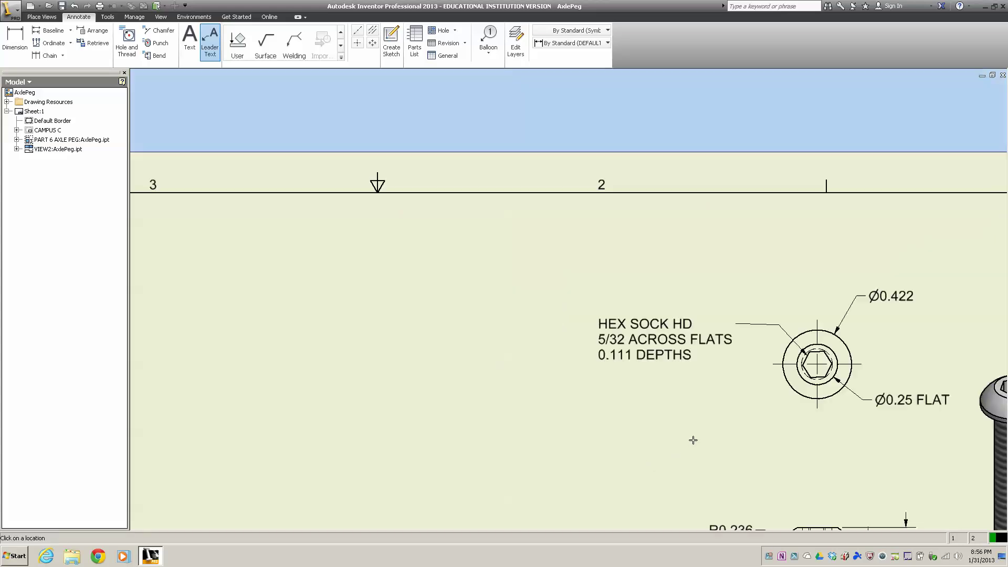
scroll(692, 440, "down", 1)
scroll(693, 439, "down", 3)
scroll(692, 440, "up", 4)
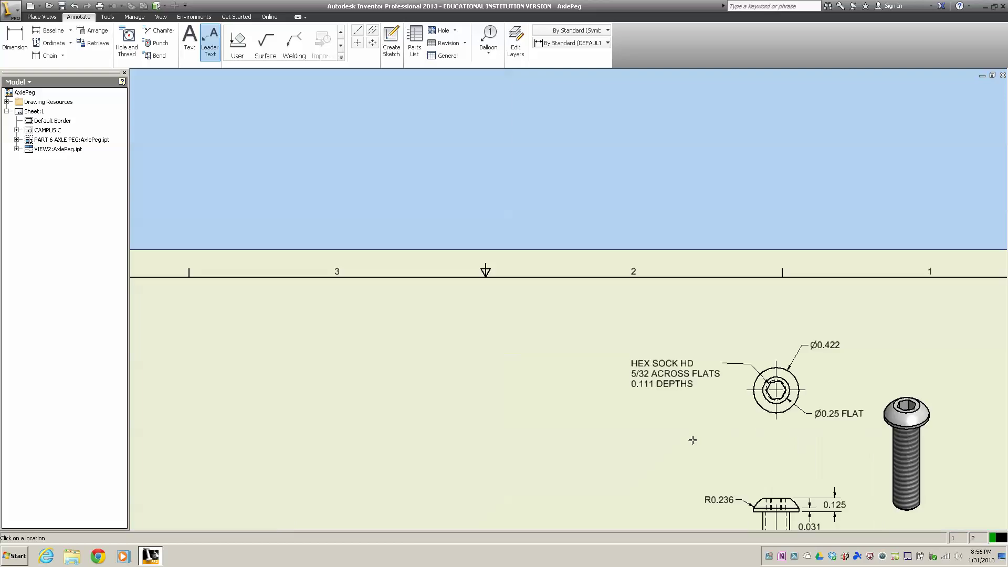
middle_click_drag(695, 467, 666, 337)
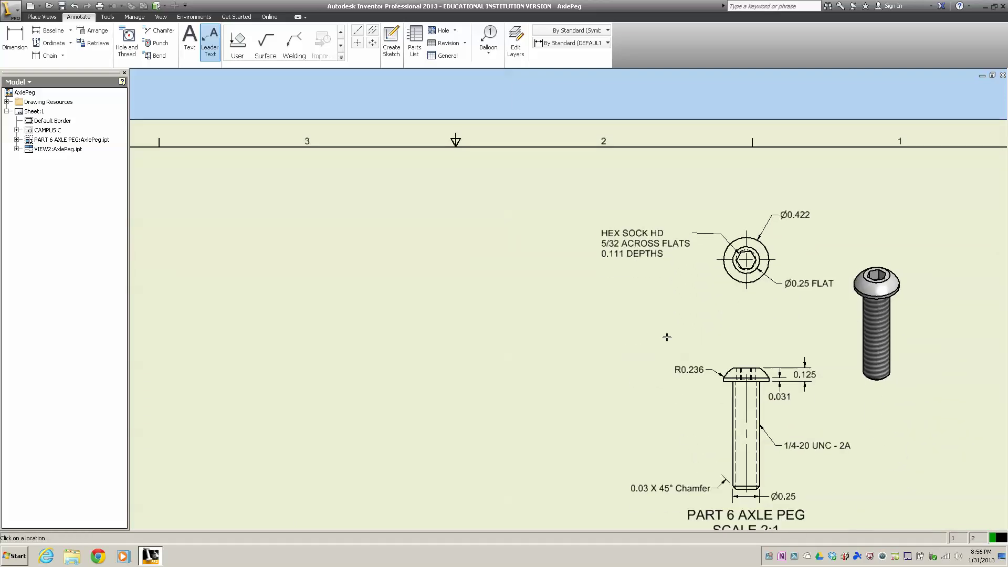
middle_click_drag(656, 410, 638, 323)
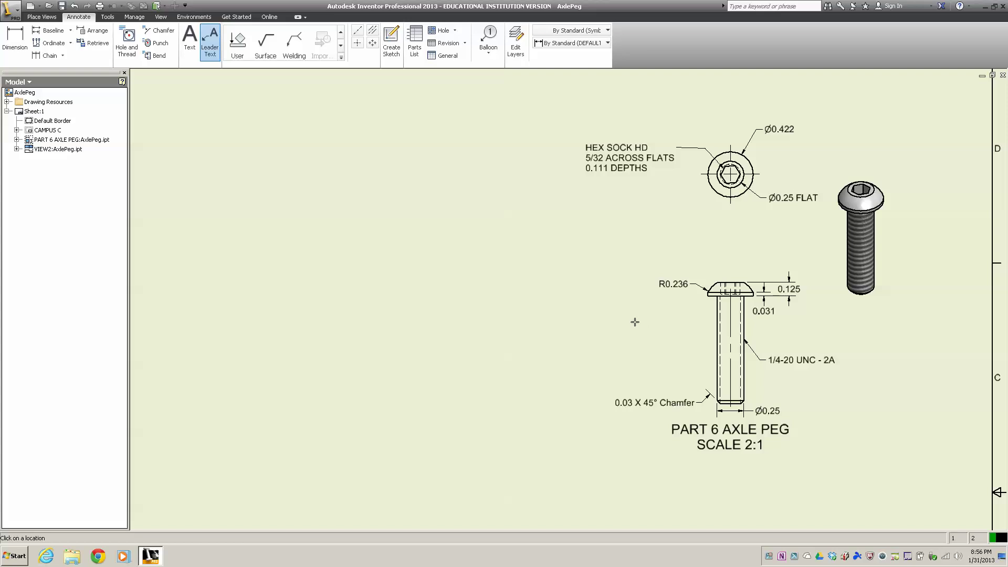
scroll(634, 322, "down", 3)
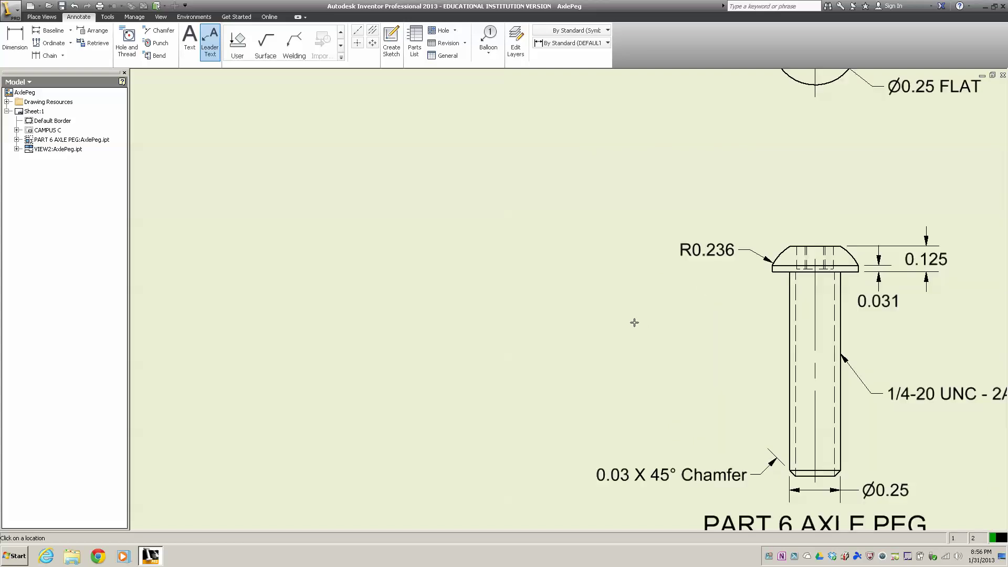
scroll(634, 322, "up", 7)
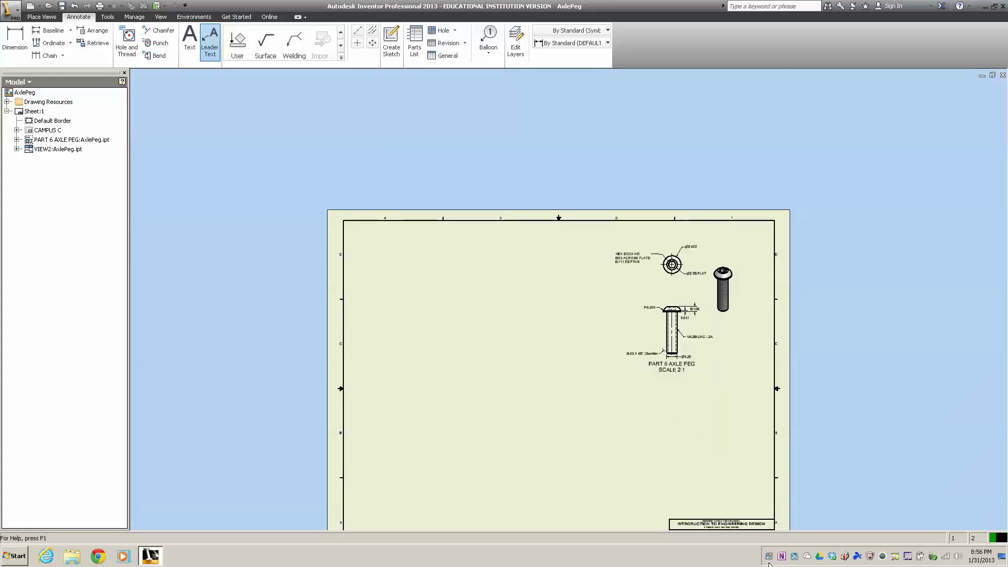